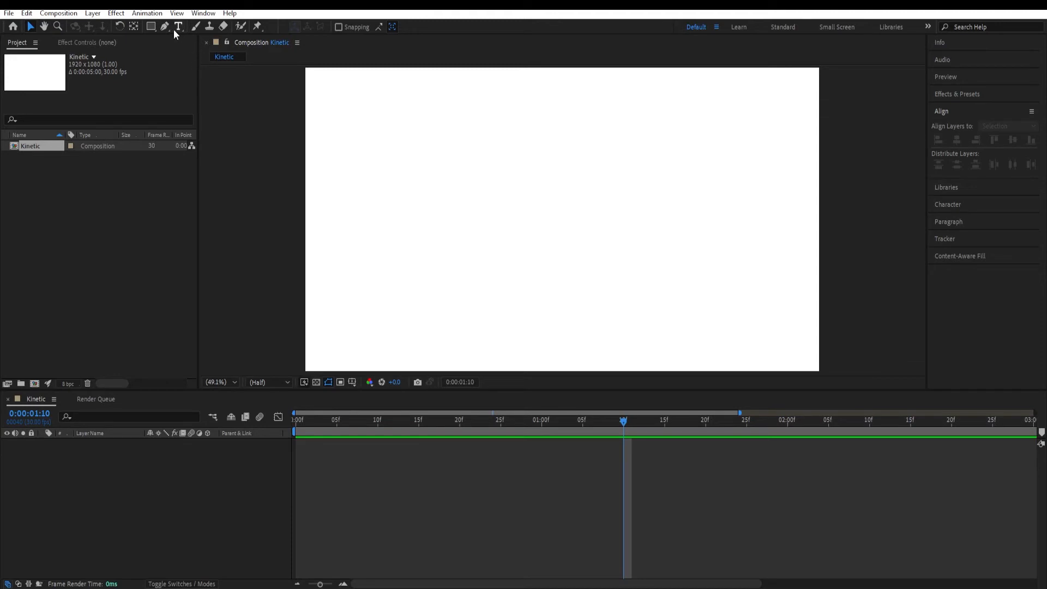
# Add a text layer reading CREATIVE and centre it horizontally and vertically in the composition.
pyautogui.click(179, 26)
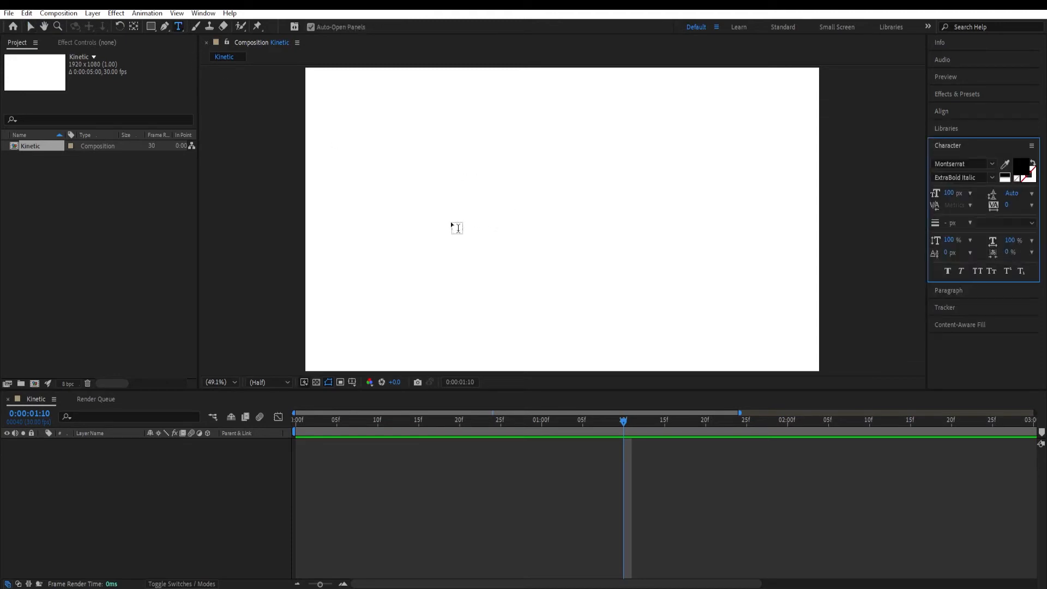
pyautogui.click(504, 223)
pyautogui.write('CREATIVE')
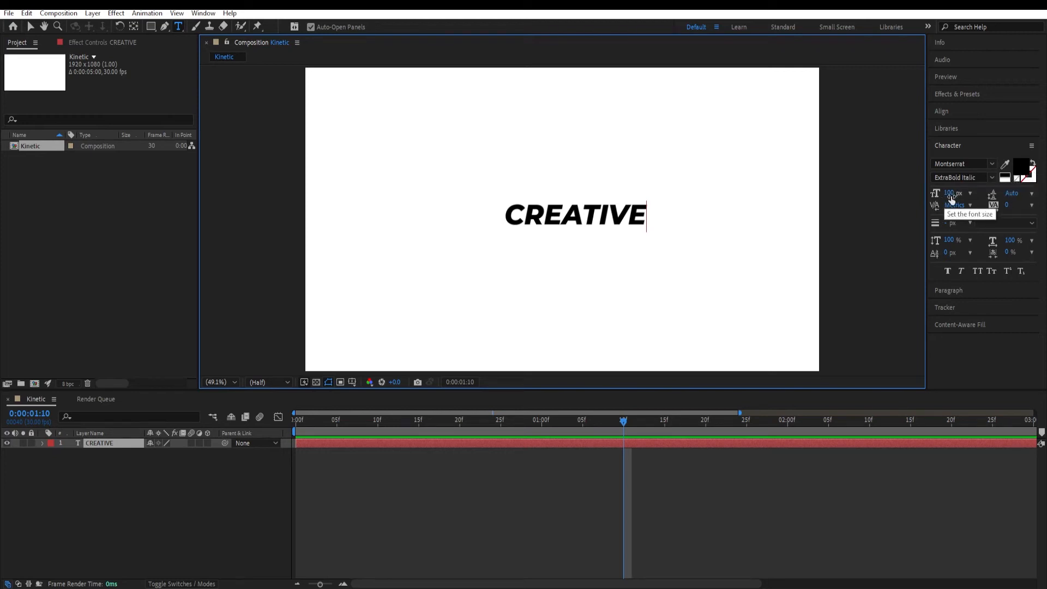
pyautogui.click(953, 113)
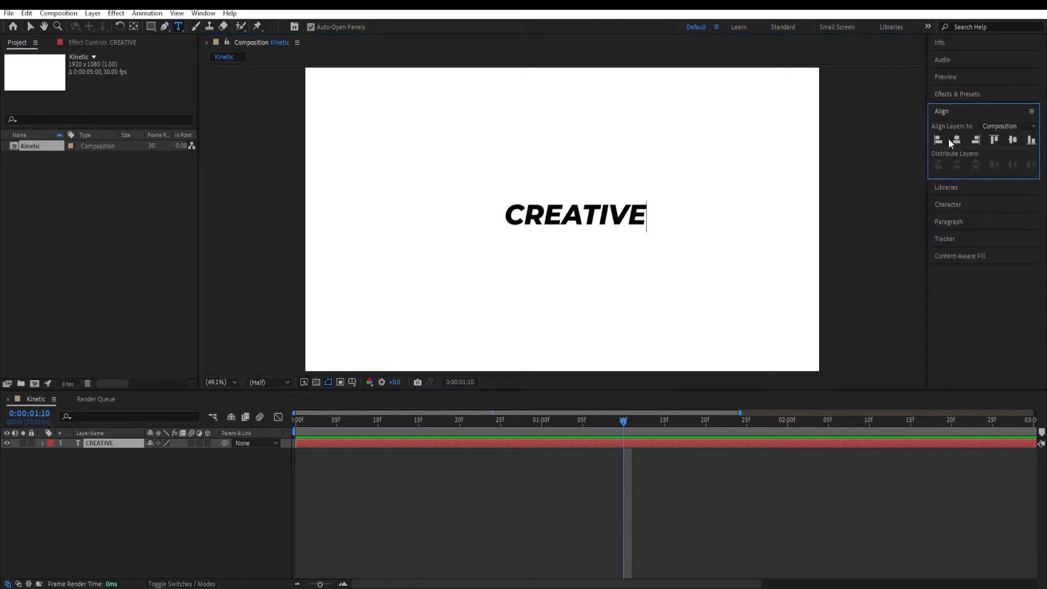
pyautogui.click(956, 140)
pyautogui.click(1010, 140)
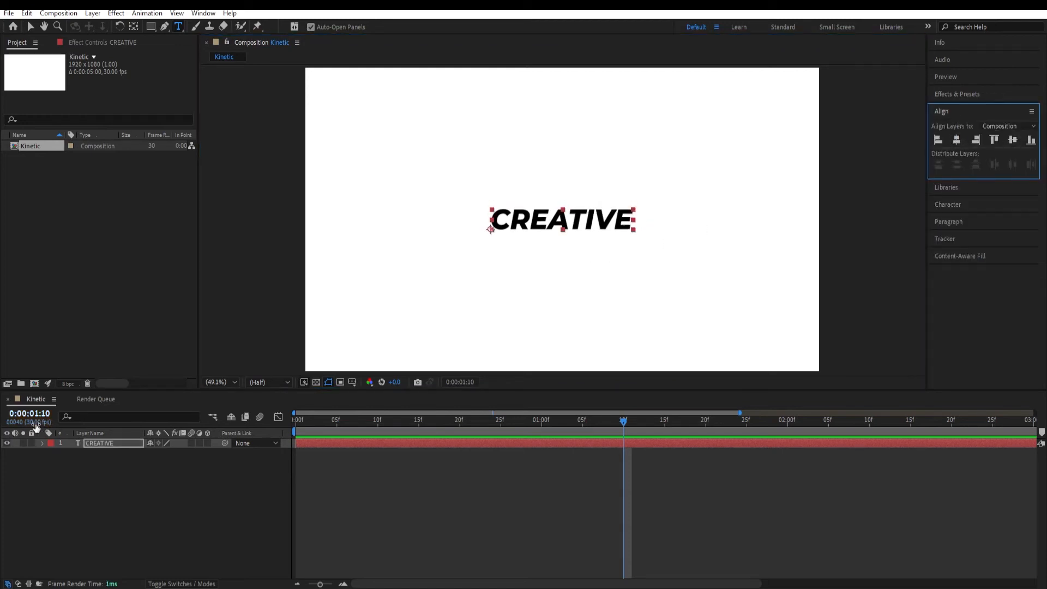
# Set a Source Text keyframe on the CREATIVE layer at 0:00:00:00.
pyautogui.click(90, 442)
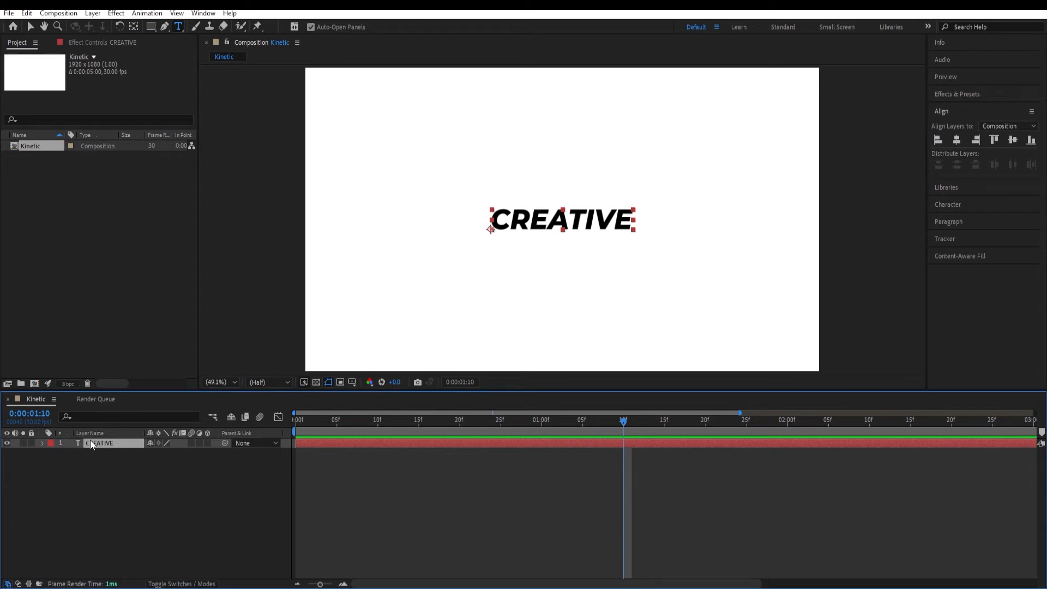
pyautogui.click(42, 443)
pyautogui.click(53, 454)
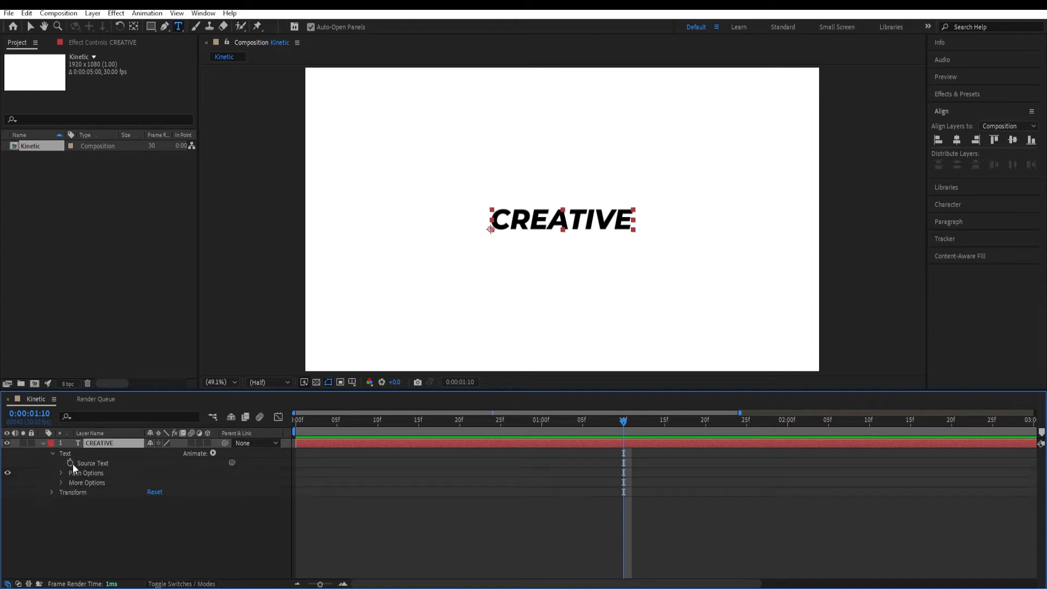
pyautogui.press('Home')
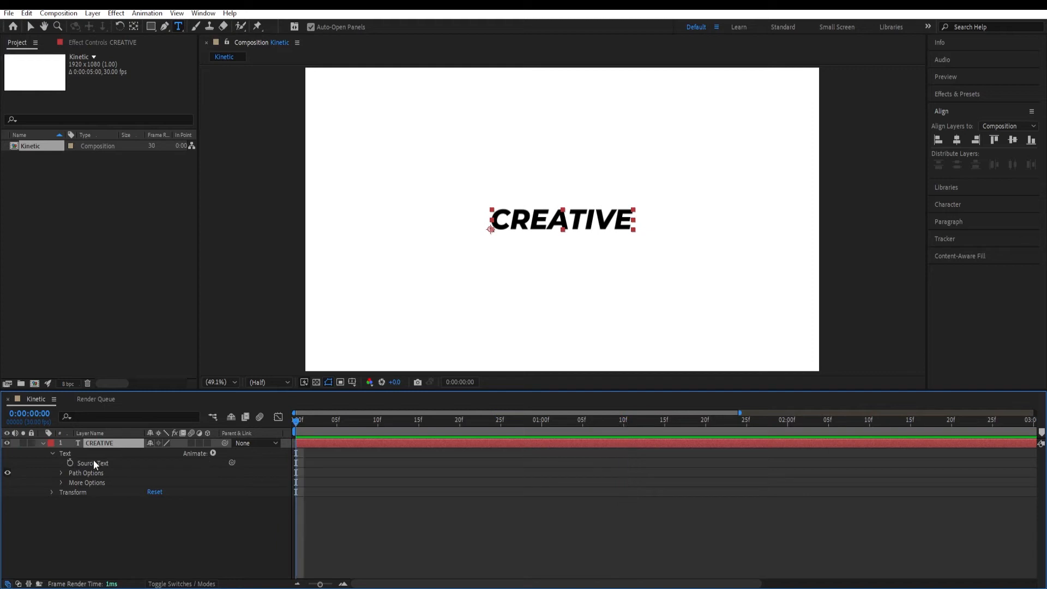
pyautogui.click(70, 463)
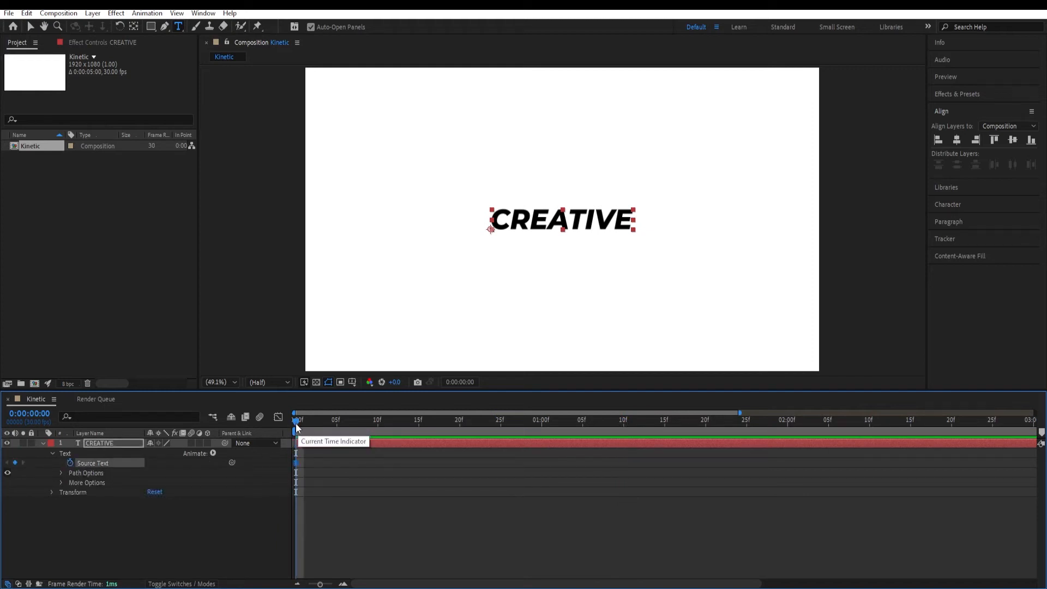
# Add a second Source Text keyframe at 0:00:02:00 and change the text there to TYPE.
pyautogui.moveTo(297, 427); pyautogui.dragTo(788, 446)
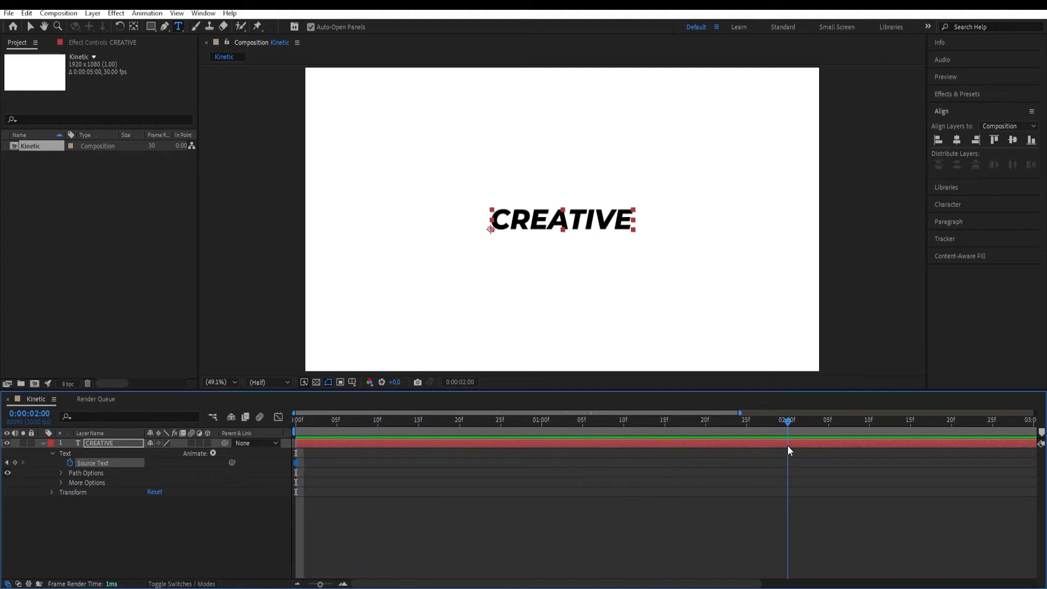
pyautogui.click(14, 462)
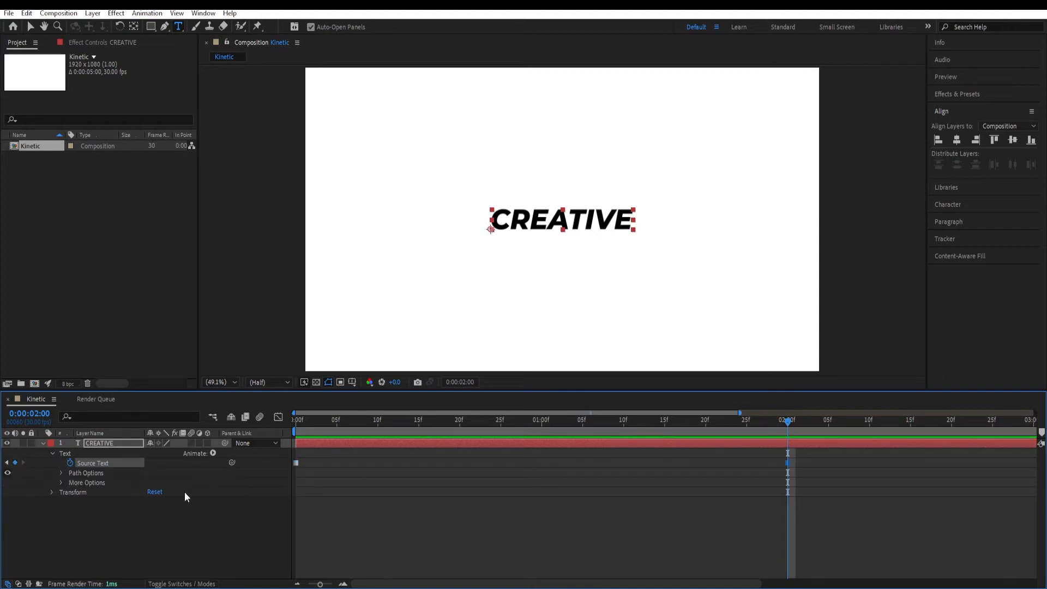
pyautogui.doubleClick(97, 442)
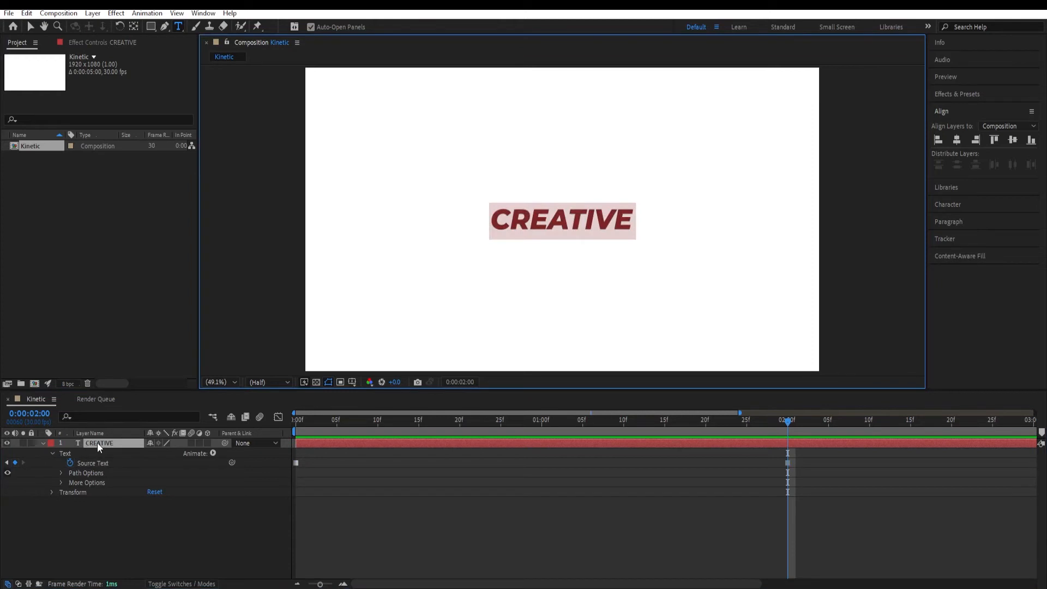
pyautogui.write('TYPE')
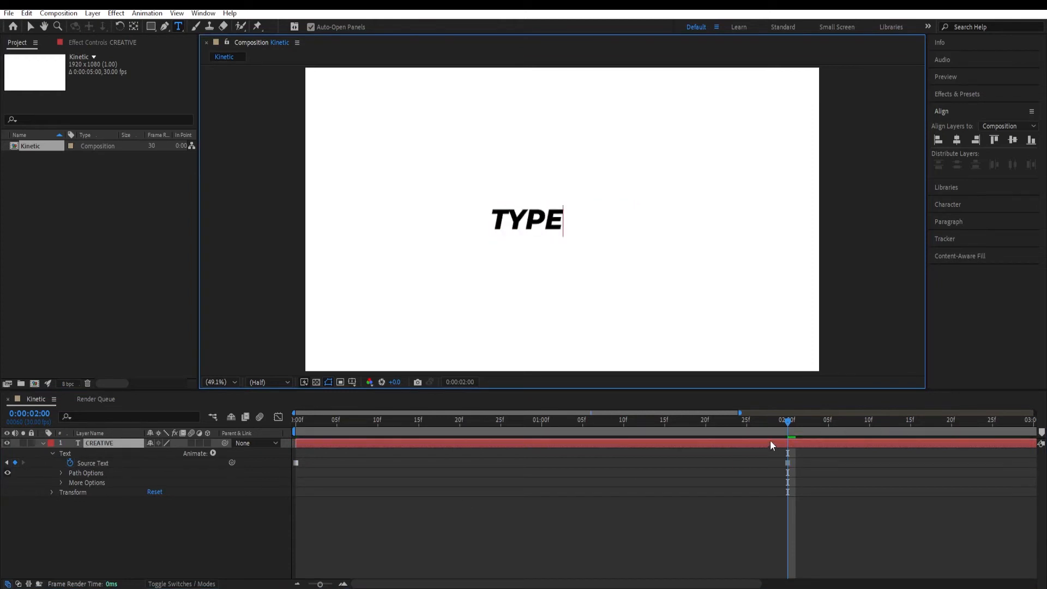
# Play the word change from the start of the composition and return to the first frame.
pyautogui.moveTo(787, 424); pyautogui.dragTo(215, 460)
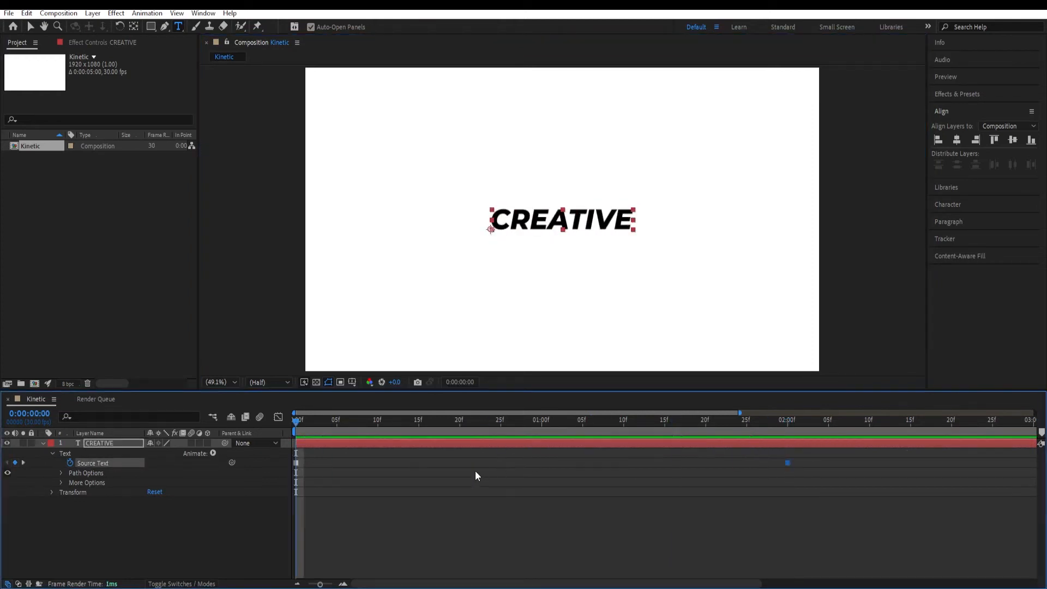
pyautogui.press('space')
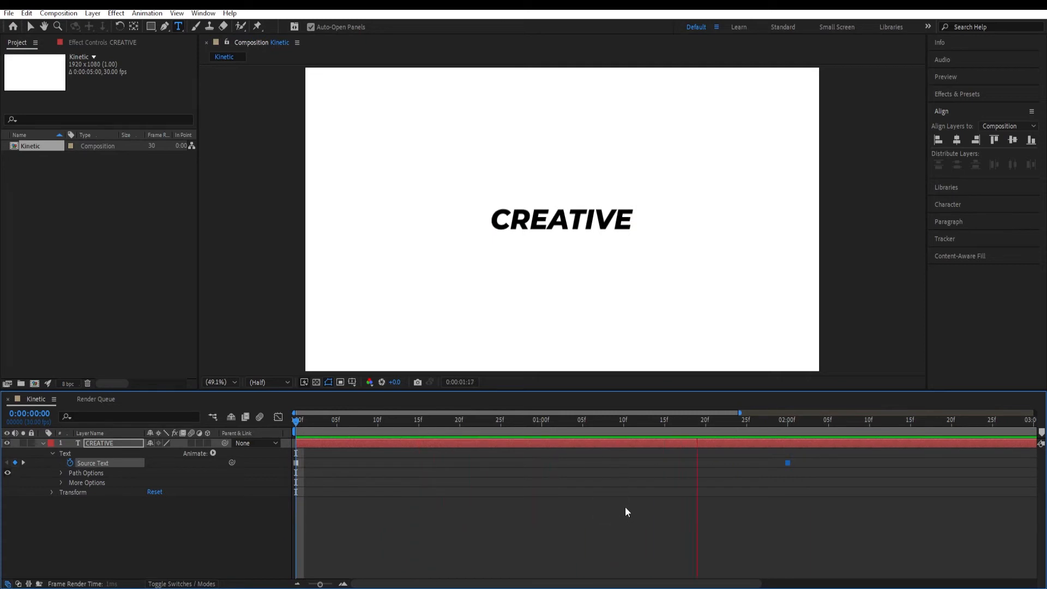
pyautogui.press('space')
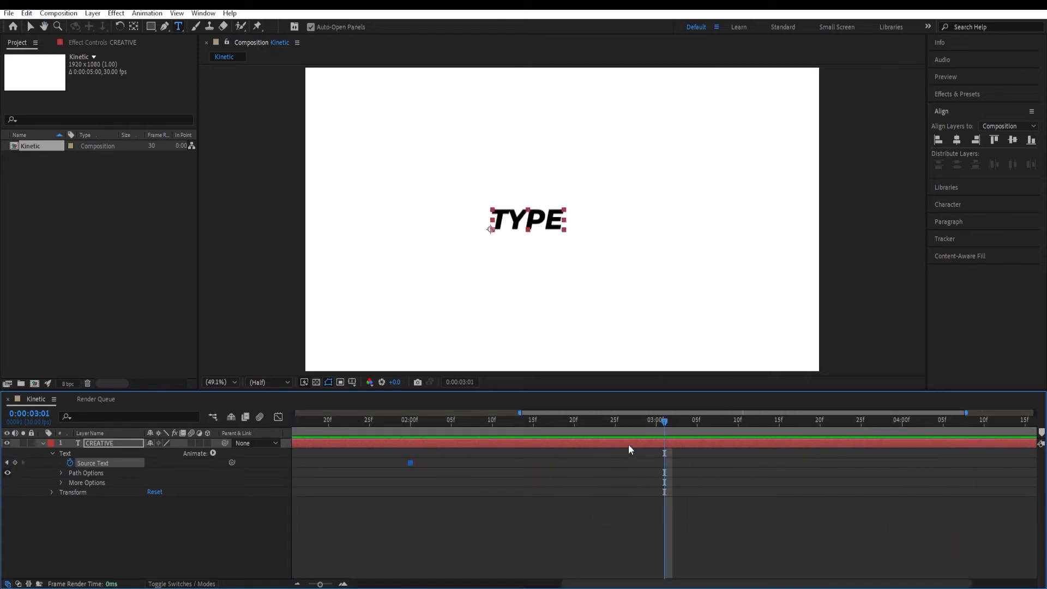
pyautogui.moveTo(663, 424); pyautogui.dragTo(302, 428)
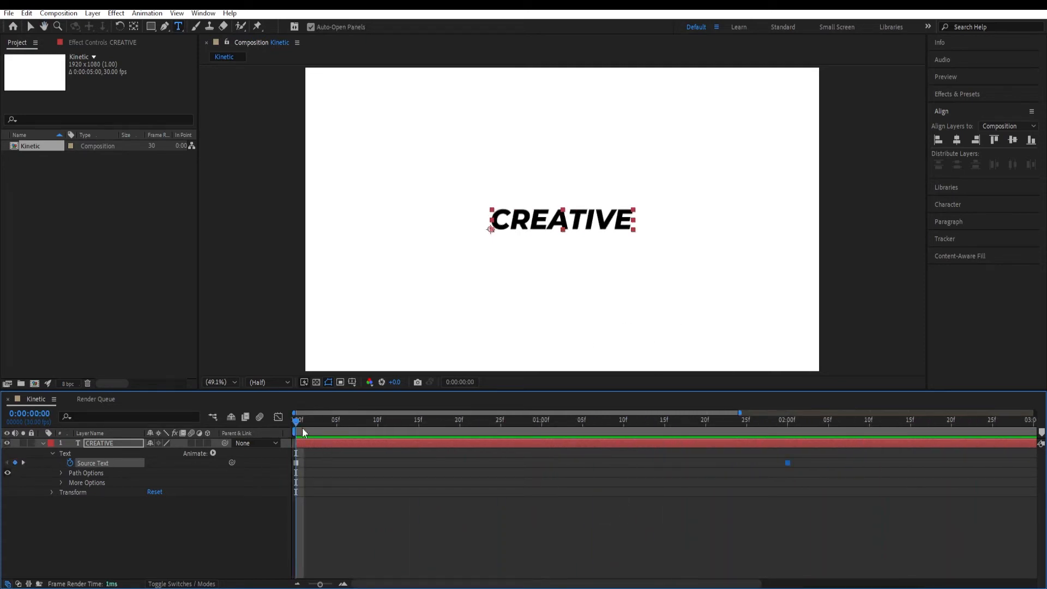
# Show only the text layer's Rotation property and set a keyframe for it at 0:00:00:00.
pyautogui.click(42, 442)
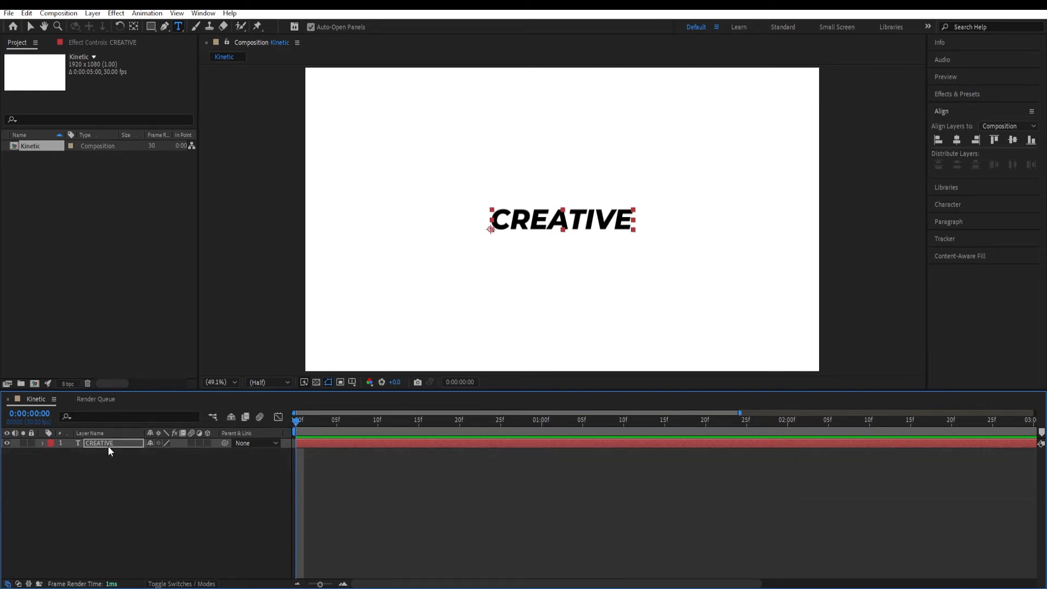
pyautogui.press('r')
pyautogui.click(69, 453)
# Keyframe the text layer's rotation at -15° at 0:00:00:20.
pyautogui.hotkey('shift', 'pagedown')
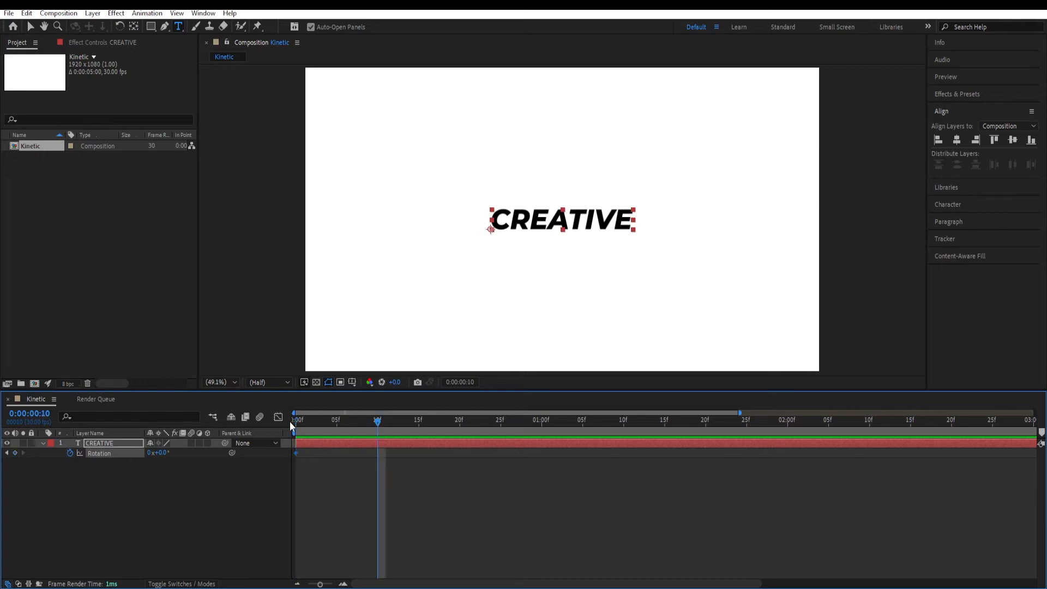
pyautogui.hotkey('shift', 'pagedown')
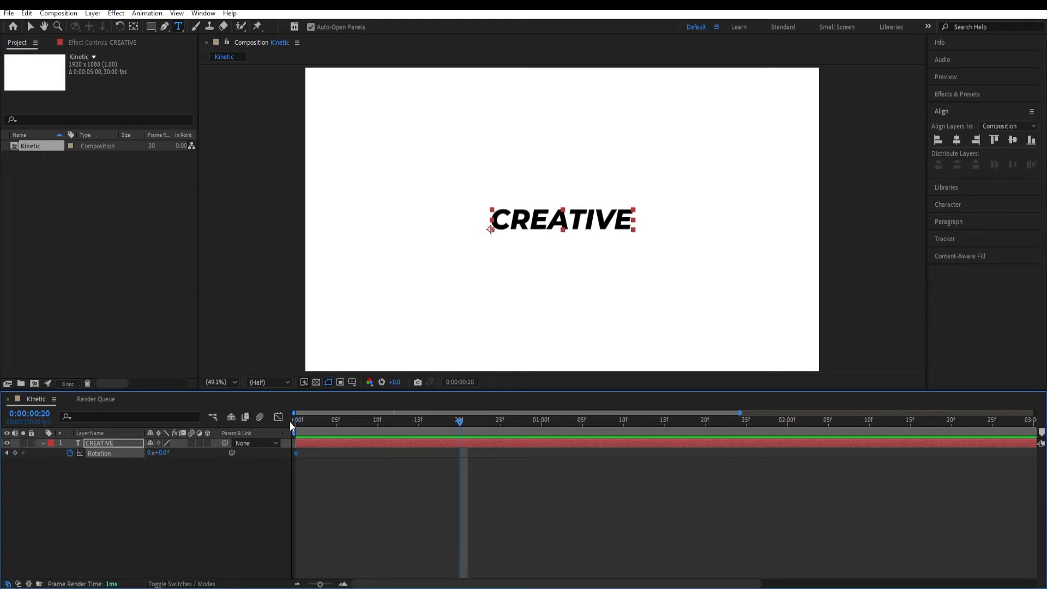
pyautogui.moveTo(163, 452); pyautogui.dragTo(153, 453)
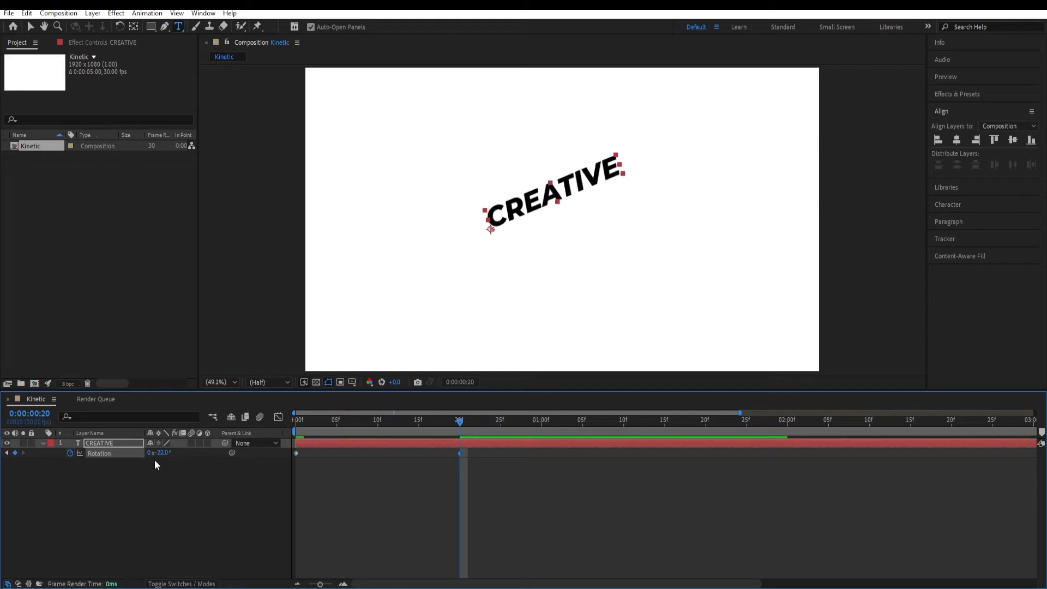
pyautogui.click(163, 453)
pyautogui.write('-15')
pyautogui.press('Return')
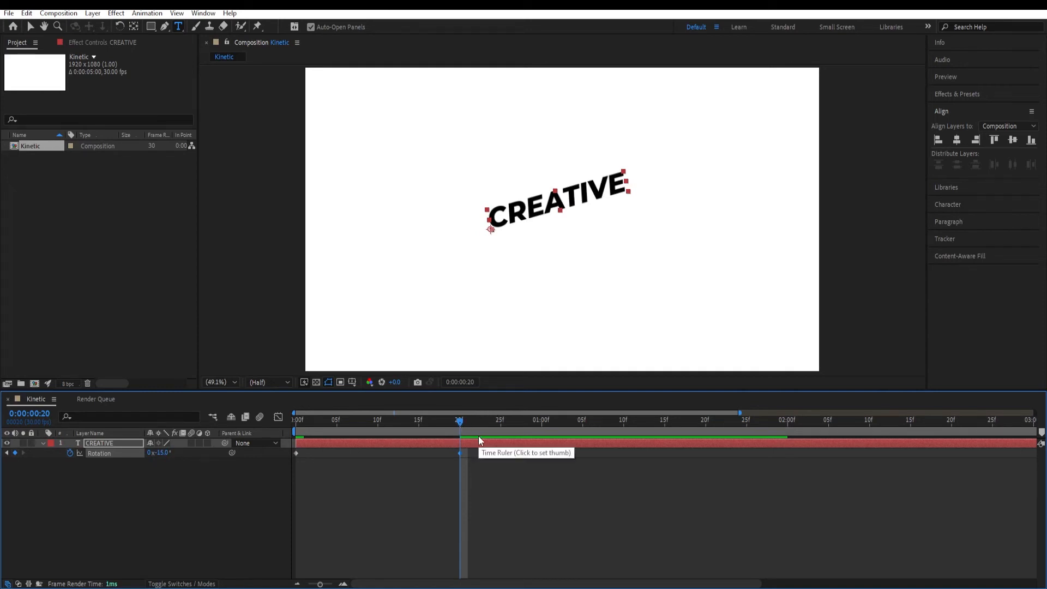
# Keyframe the text layer's rotation at one full turn, 1x+0.0°, at 0:00:01:10.
pyautogui.press('space')
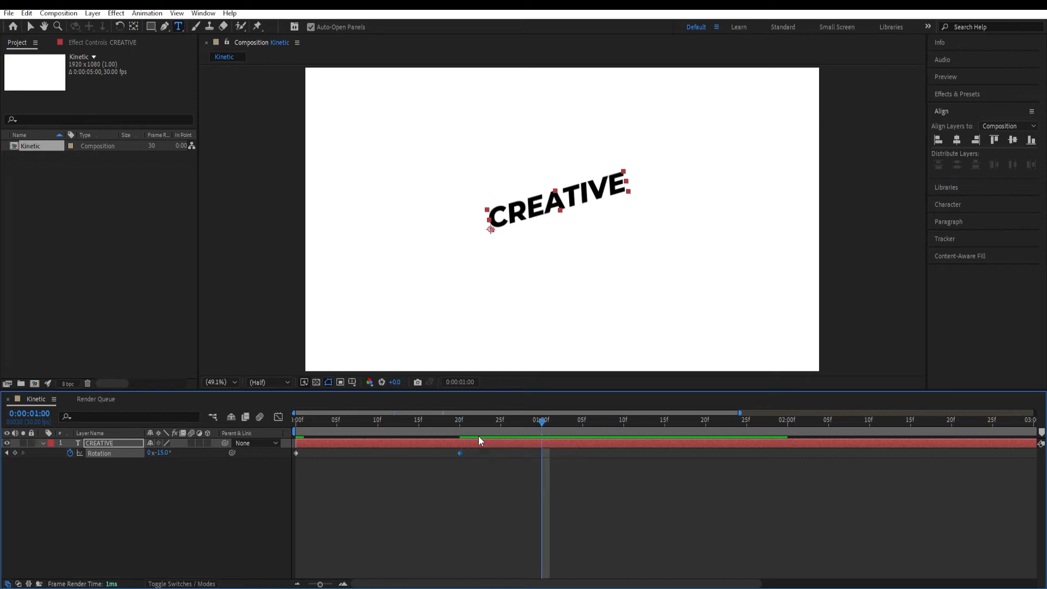
pyautogui.moveTo(163, 457); pyautogui.dragTo(455, 544)
pyautogui.click(162, 454)
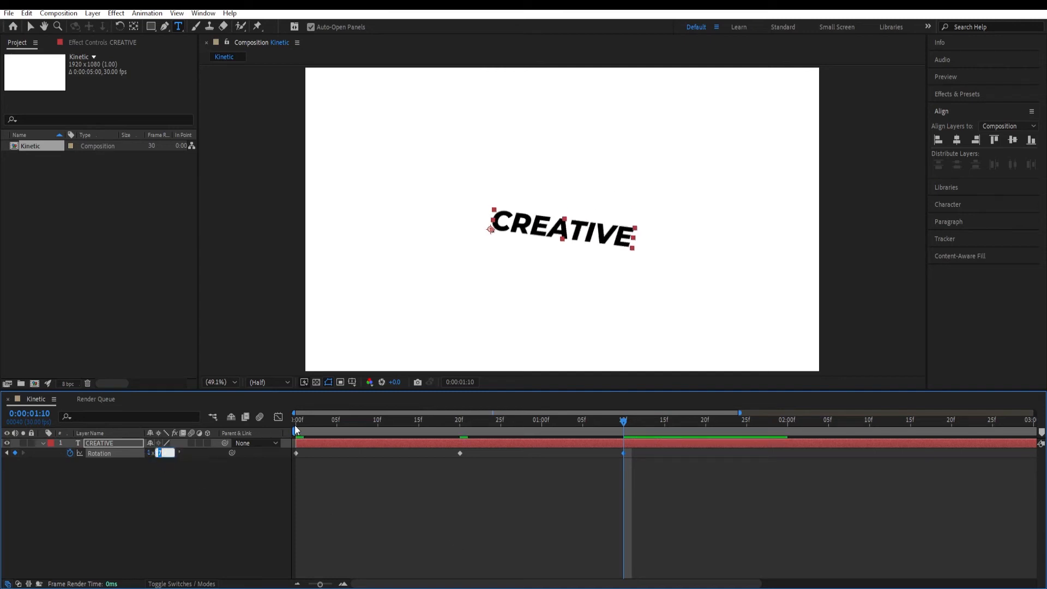
pyautogui.write('0')
pyautogui.press('Return')
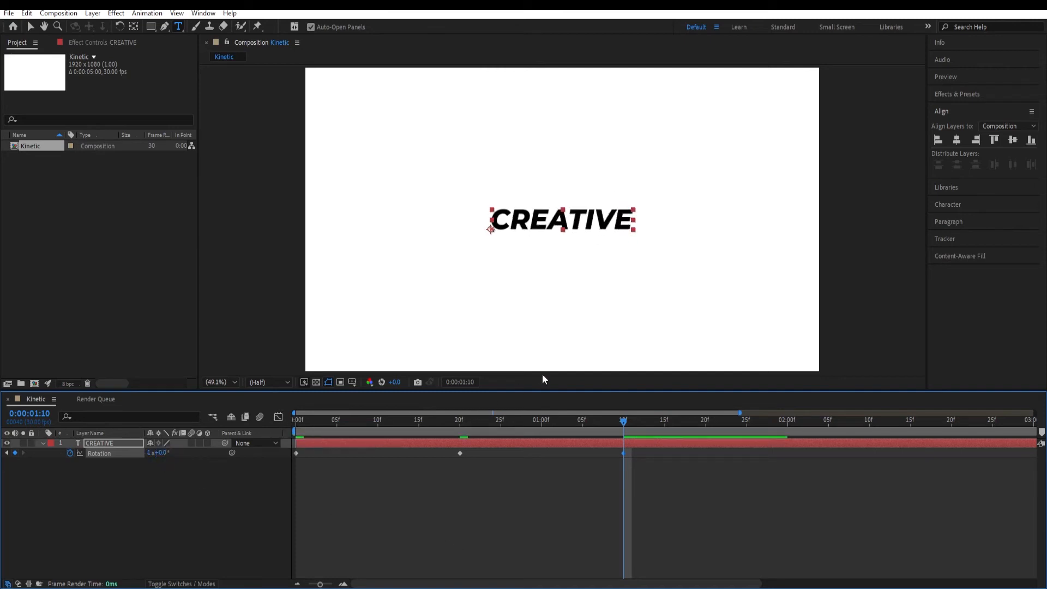
# Preview the spinning text from the start and scrub back through the rotation.
pyautogui.press('space')
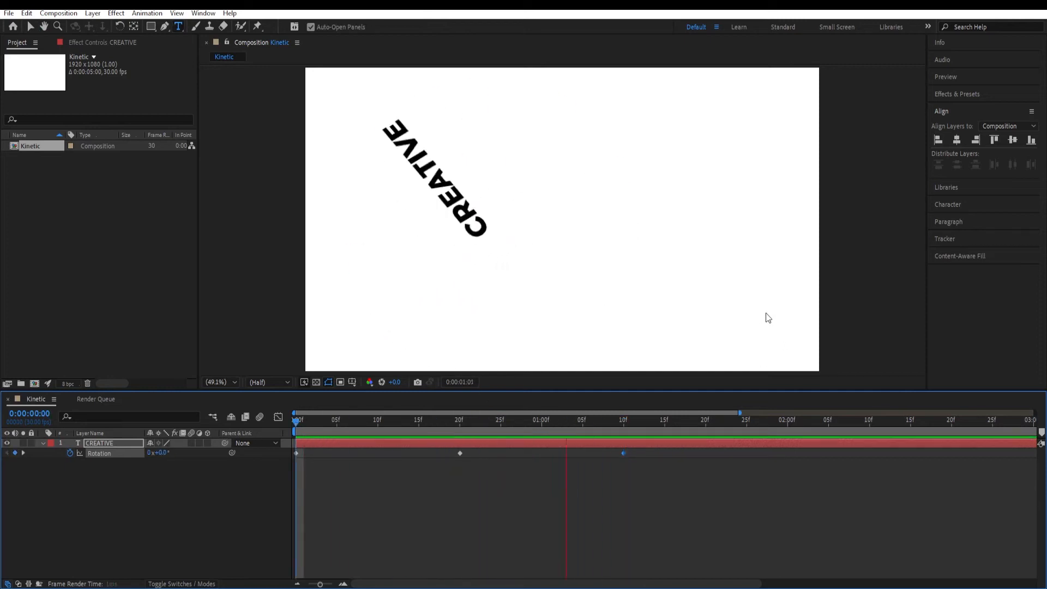
pyautogui.click(753, 428)
pyautogui.moveTo(754, 424); pyautogui.dragTo(600, 443)
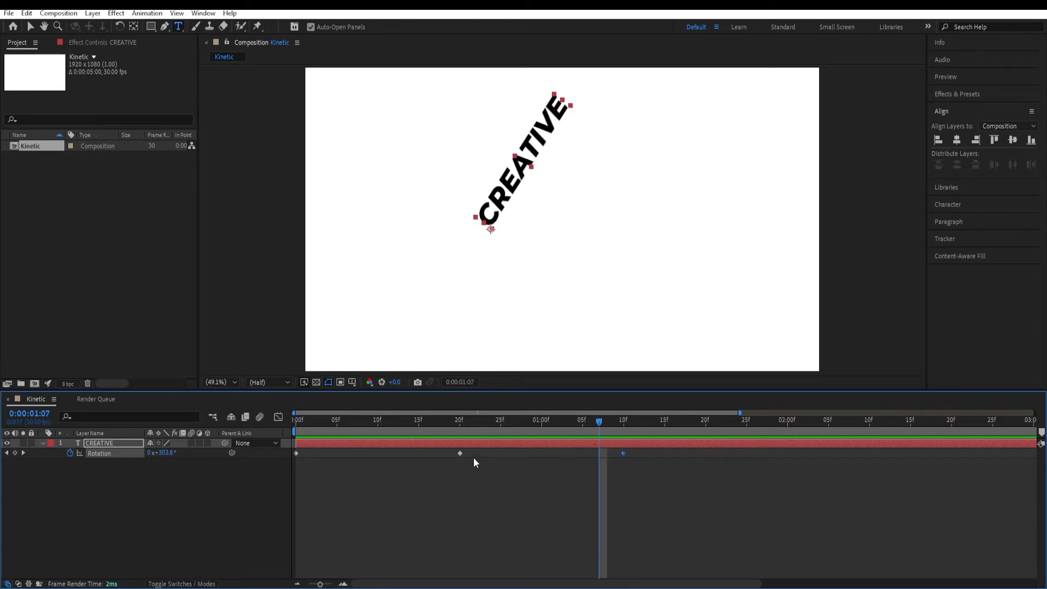
# Show all keyframed properties of the layer and move the TYPE Source Text keyframe to 0:00:00:29.
pyautogui.press('u')
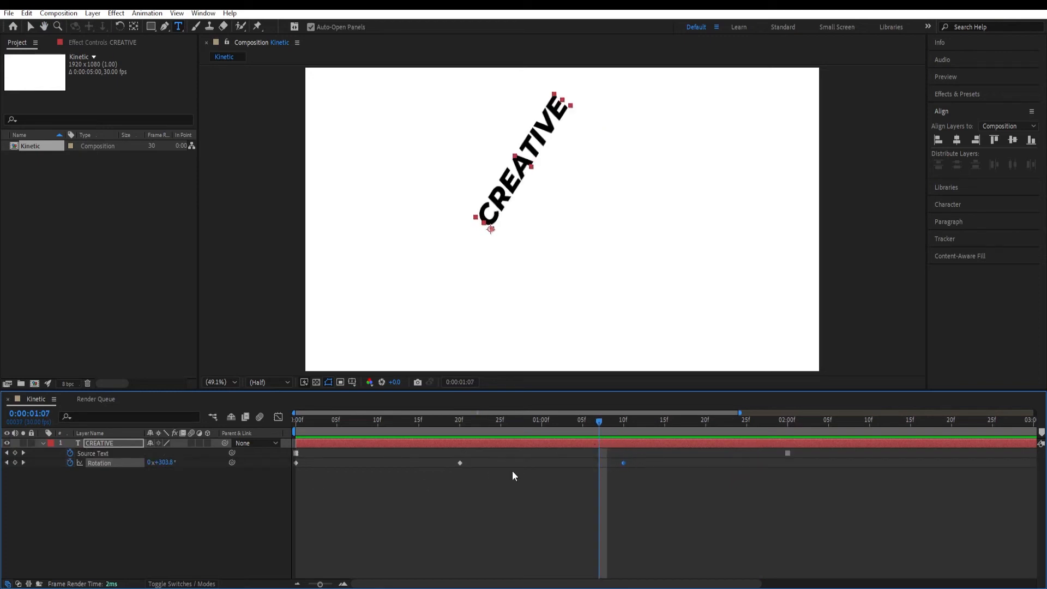
pyautogui.moveTo(600, 430); pyautogui.dragTo(537, 460)
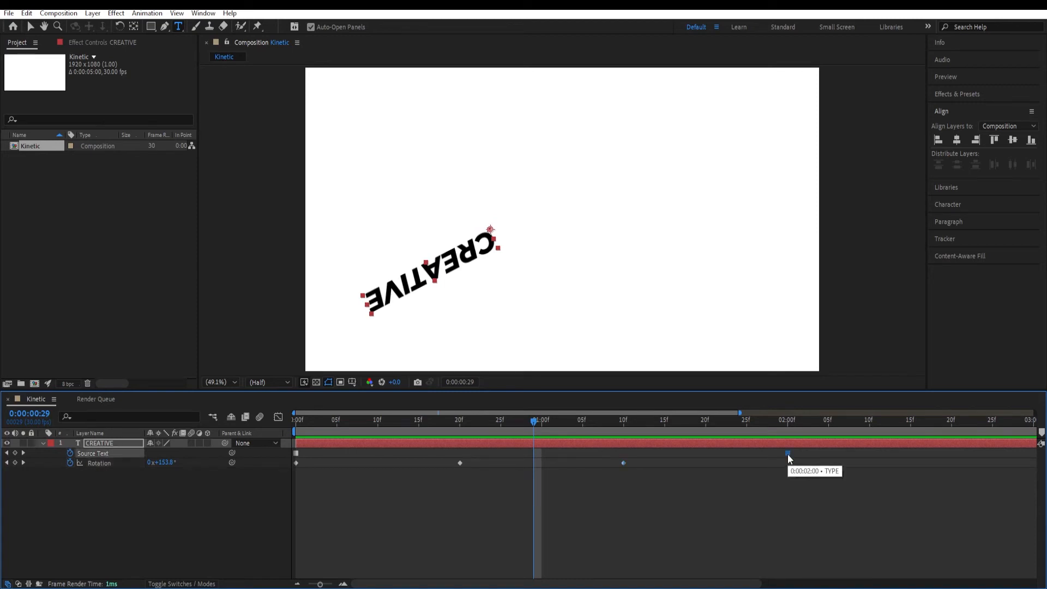
pyautogui.moveTo(787, 454); pyautogui.dragTo(533, 462)
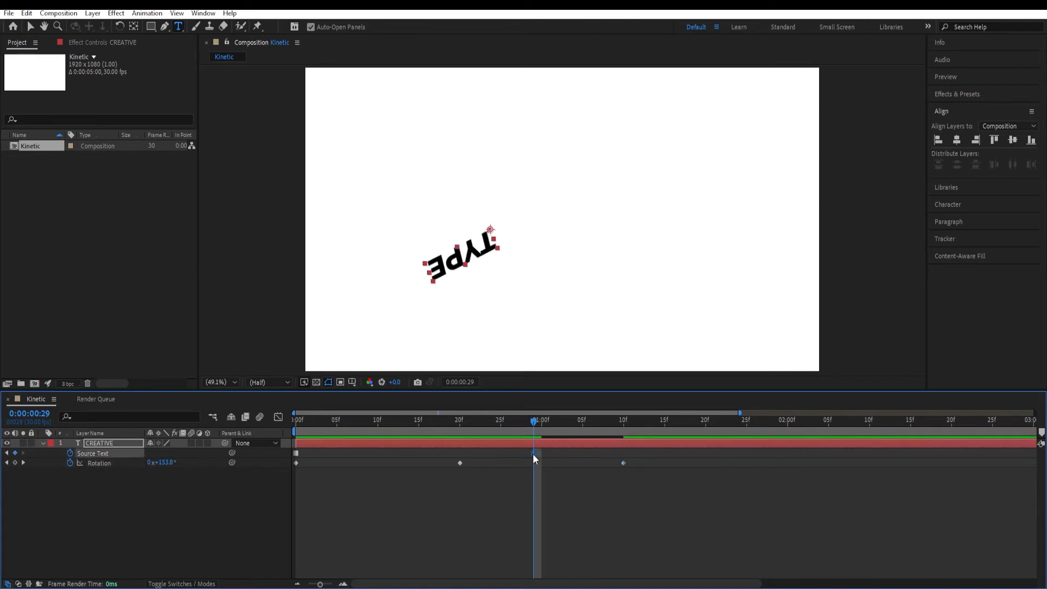
# Play the animation from the first frame to check the word swap during the spin.
pyautogui.moveTo(531, 421); pyautogui.dragTo(256, 440)
pyautogui.press('space')
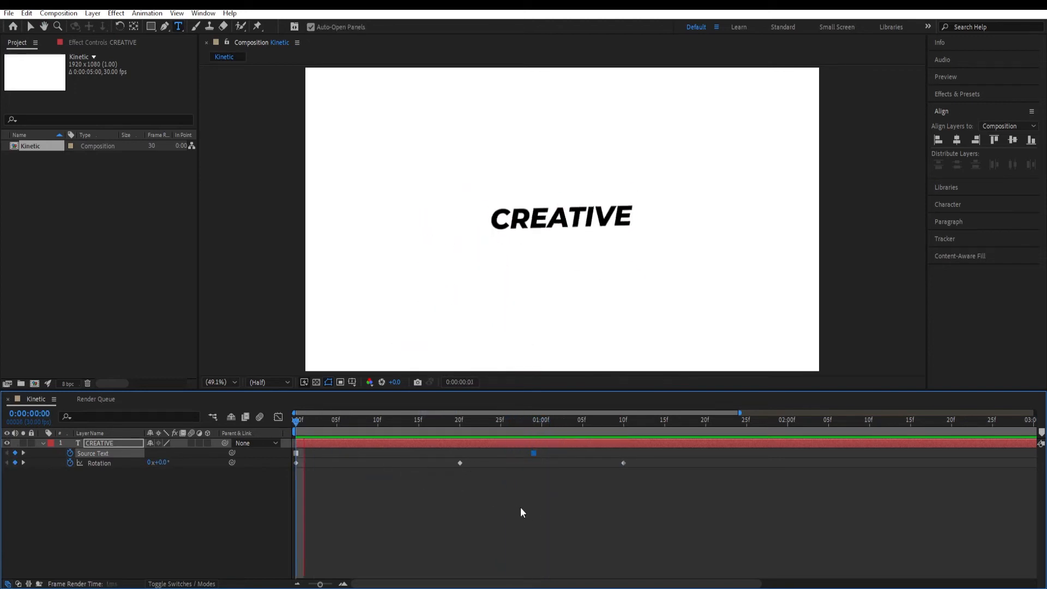
pyautogui.press('space')
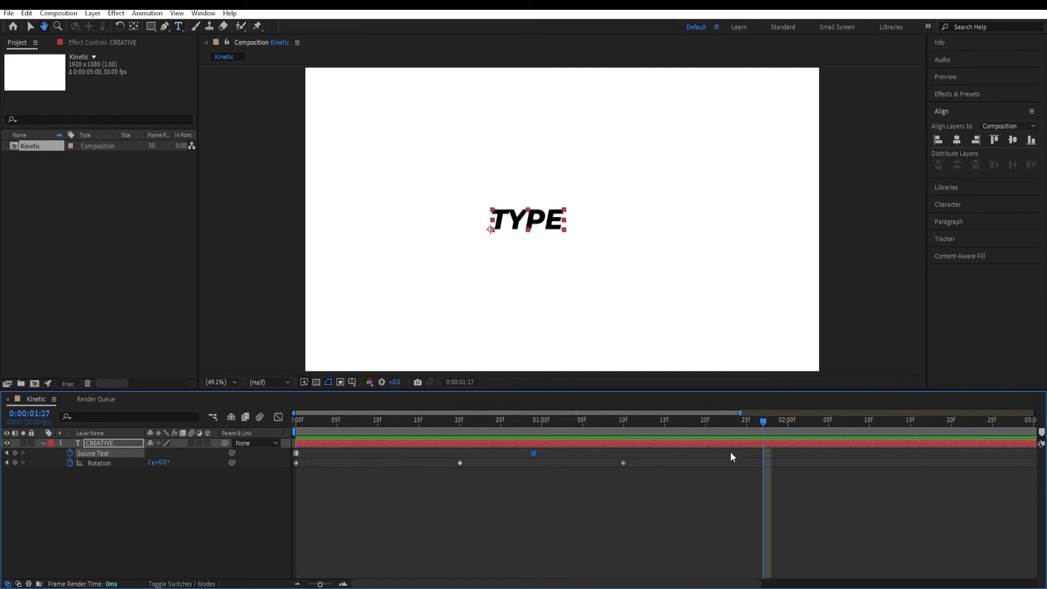
# Apply Easy Ease to all three Rotation keyframes and play the animation from the start.
pyautogui.moveTo(756, 421); pyautogui.dragTo(281, 476)
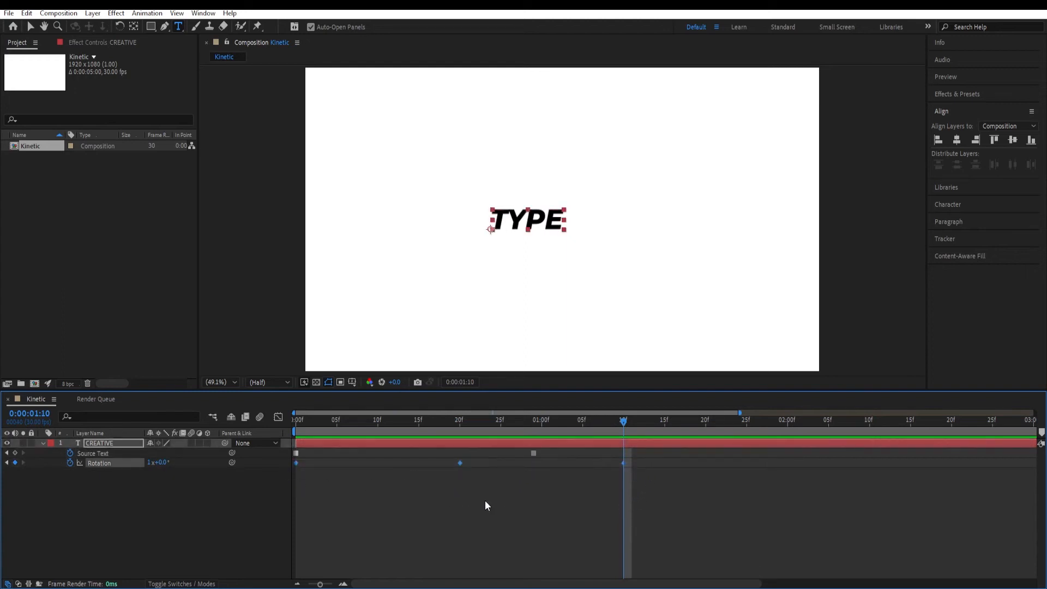
pyautogui.rightClick(458, 463)
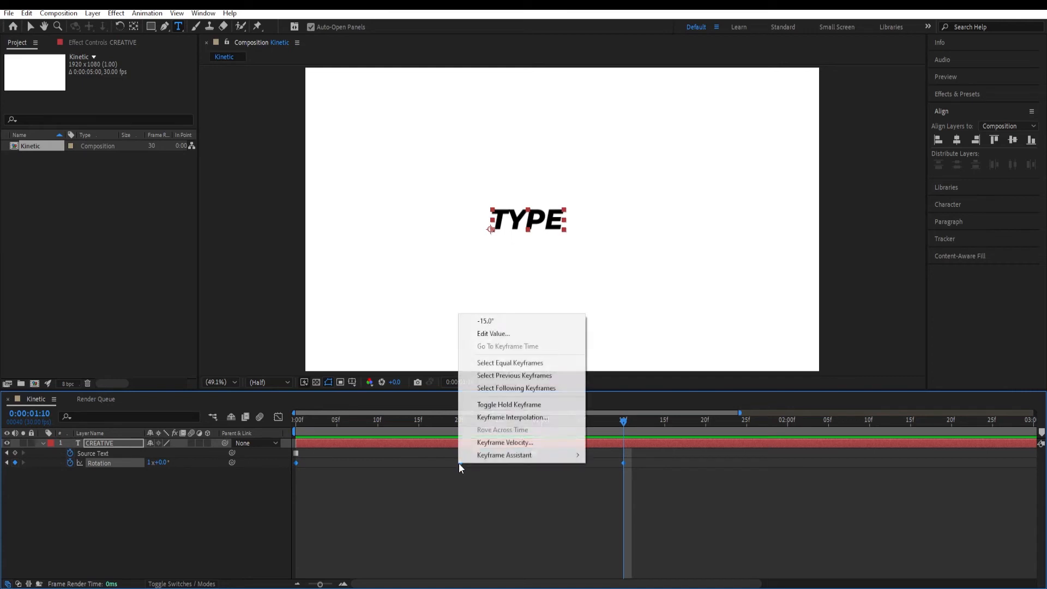
pyautogui.moveTo(494, 456)
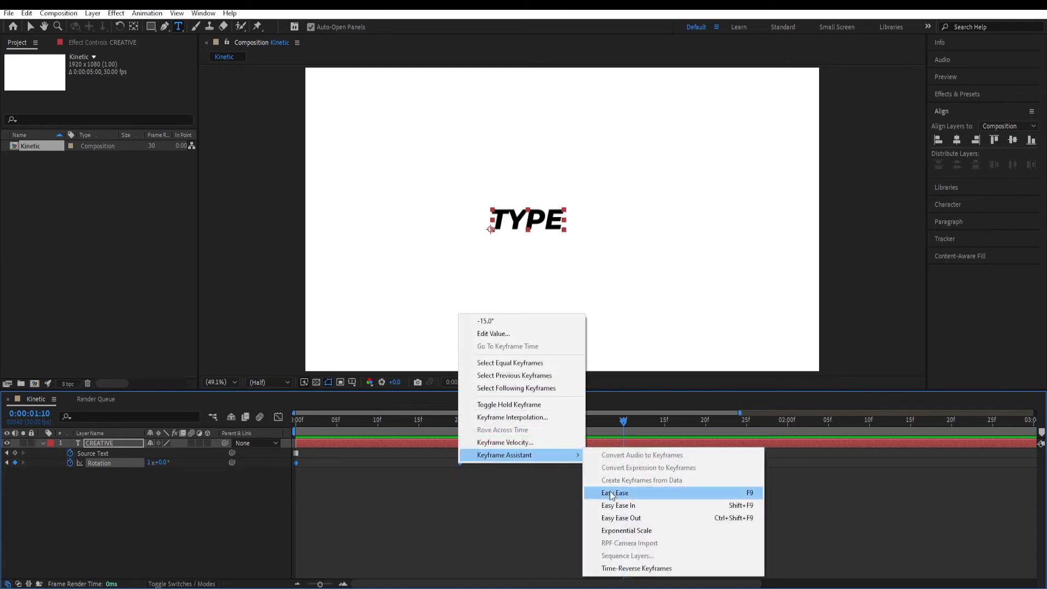
pyautogui.click(673, 493)
pyautogui.moveTo(623, 420); pyautogui.dragTo(289, 424)
pyautogui.press('space')
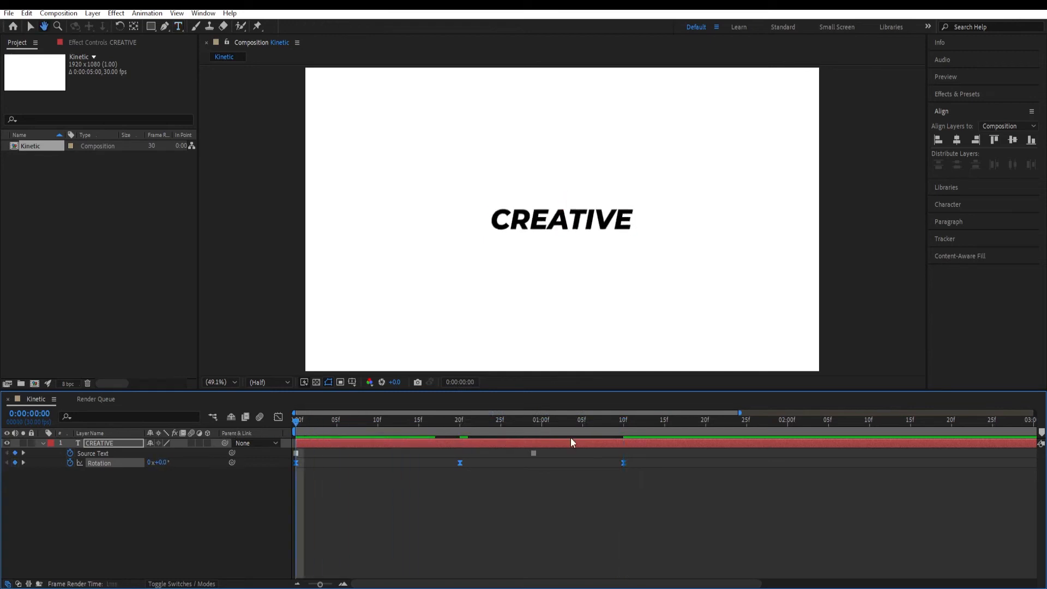
# Set the incoming velocity influence of the Rotation keyframe at 0:00:00:20 to 100%.
pyautogui.moveTo(693, 432); pyautogui.dragTo(460, 440)
pyautogui.moveTo(484, 477); pyautogui.dragTo(446, 456)
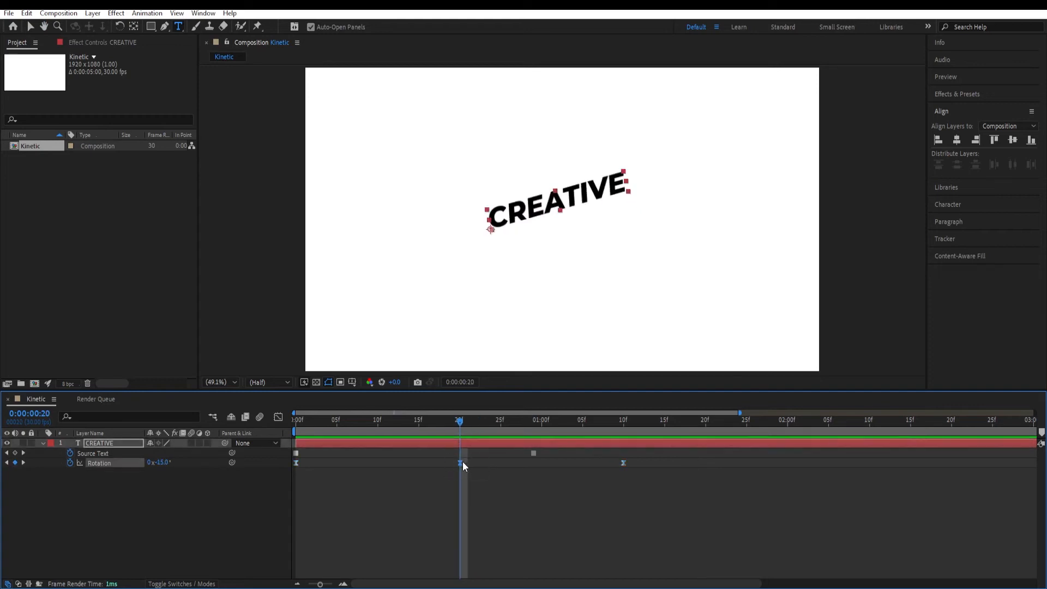
pyautogui.rightClick(463, 461)
pyautogui.click(502, 443)
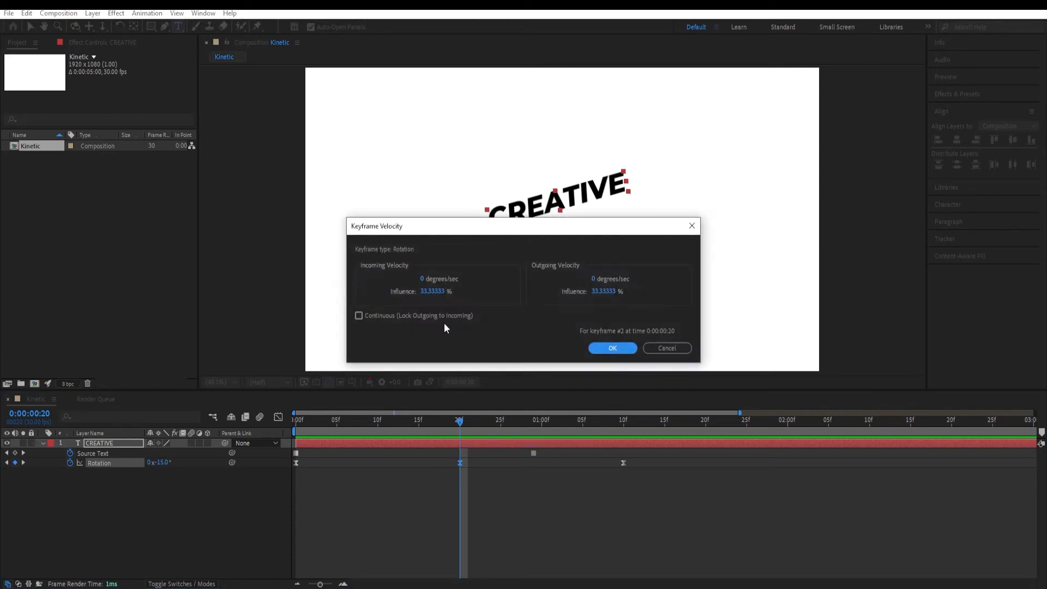
pyautogui.click(429, 292)
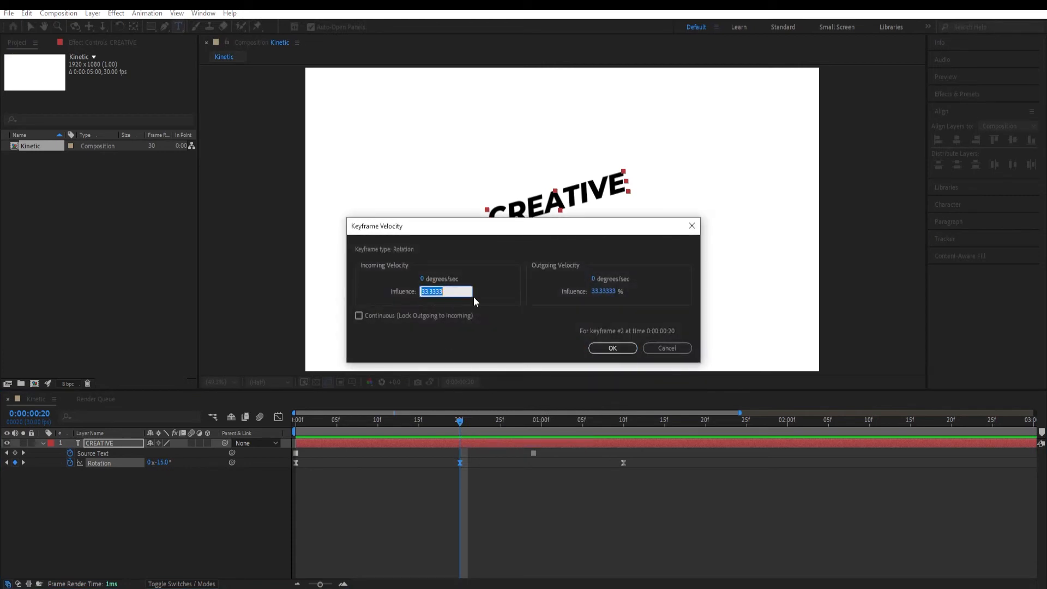
pyautogui.write('100')
pyautogui.press('Return')
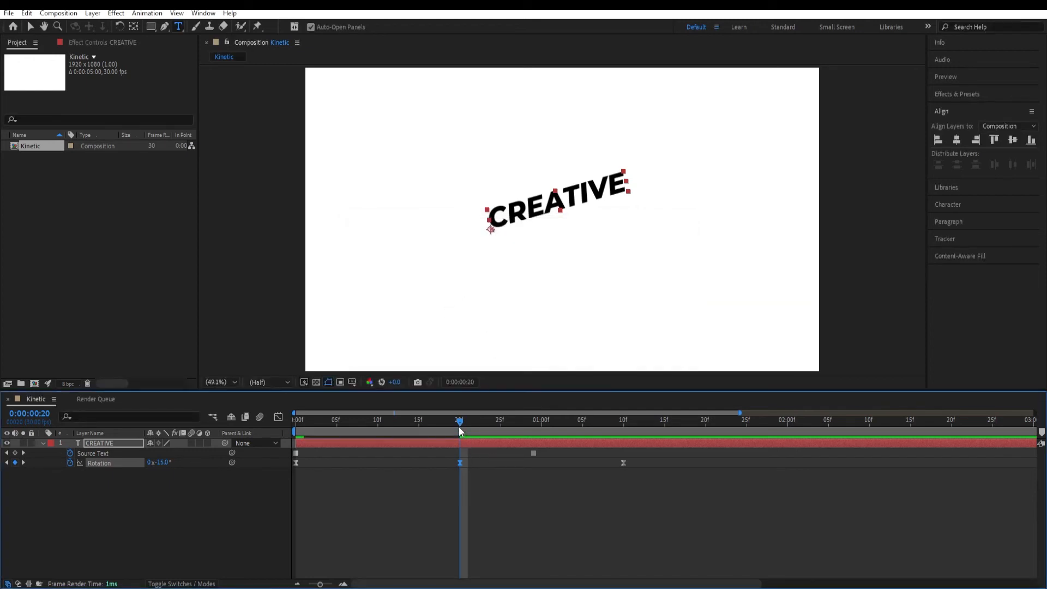
# Play the animation from the first frame and scrub through the spin to check the adjusted easing.
pyautogui.moveTo(460, 427); pyautogui.dragTo(452, 427)
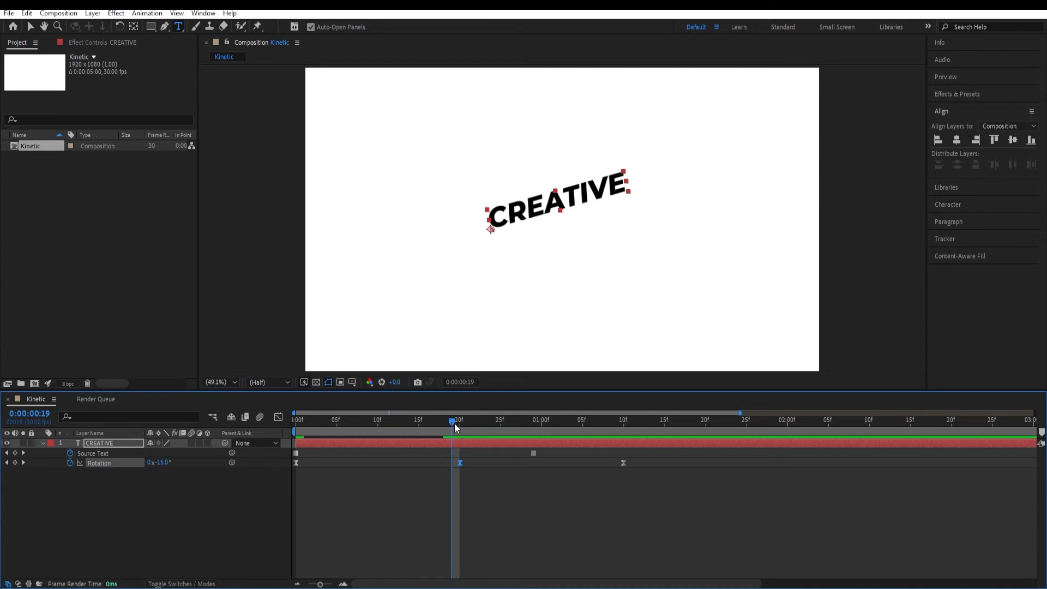
pyautogui.moveTo(451, 423); pyautogui.dragTo(289, 436)
pyautogui.press('space')
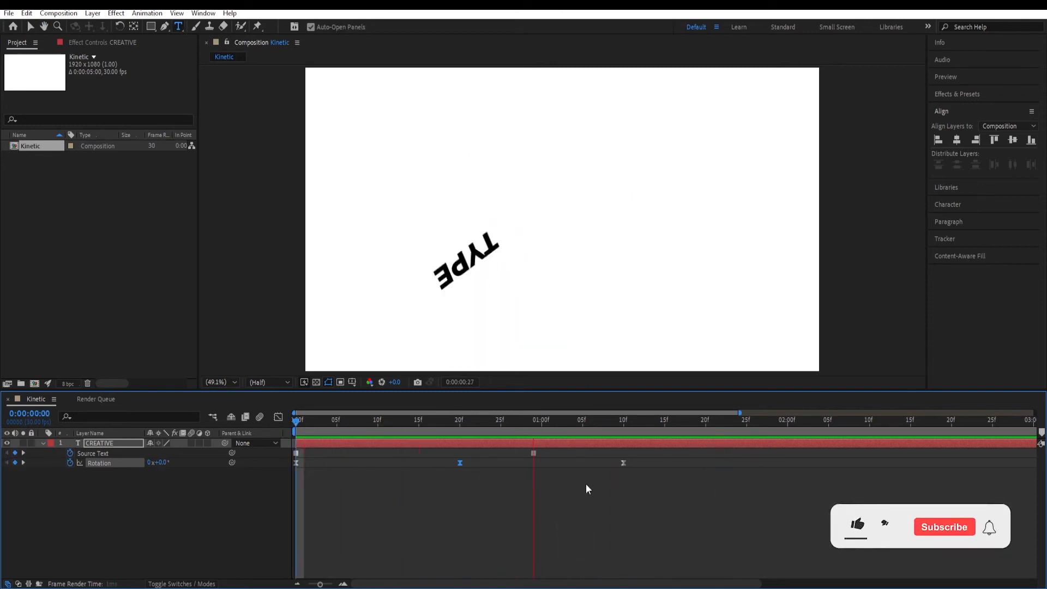
pyautogui.press('space')
pyautogui.moveTo(538, 440); pyautogui.dragTo(310, 450)
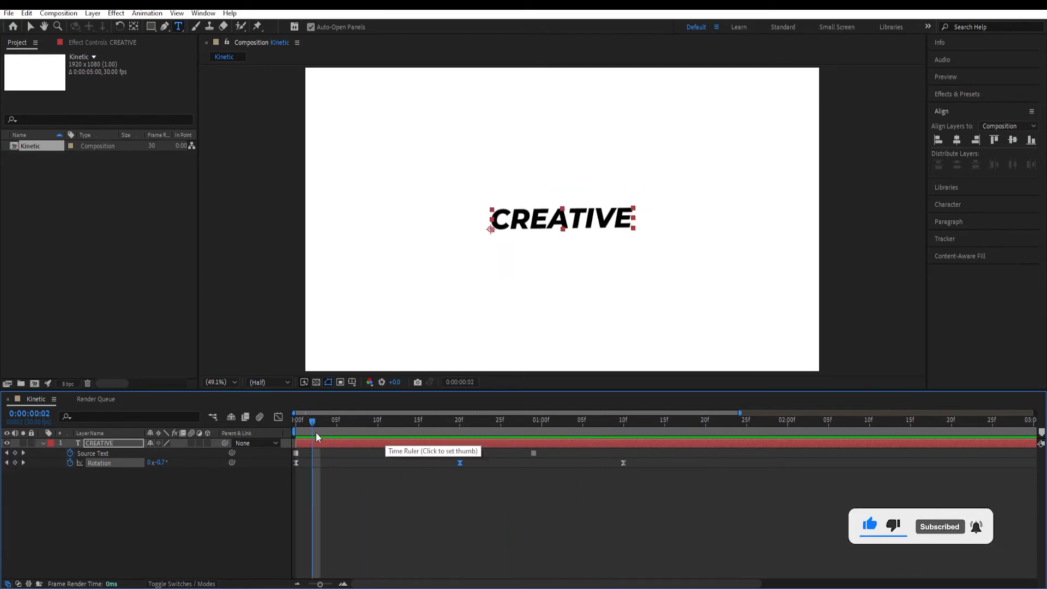
pyautogui.moveTo(310, 427); pyautogui.dragTo(469, 434)
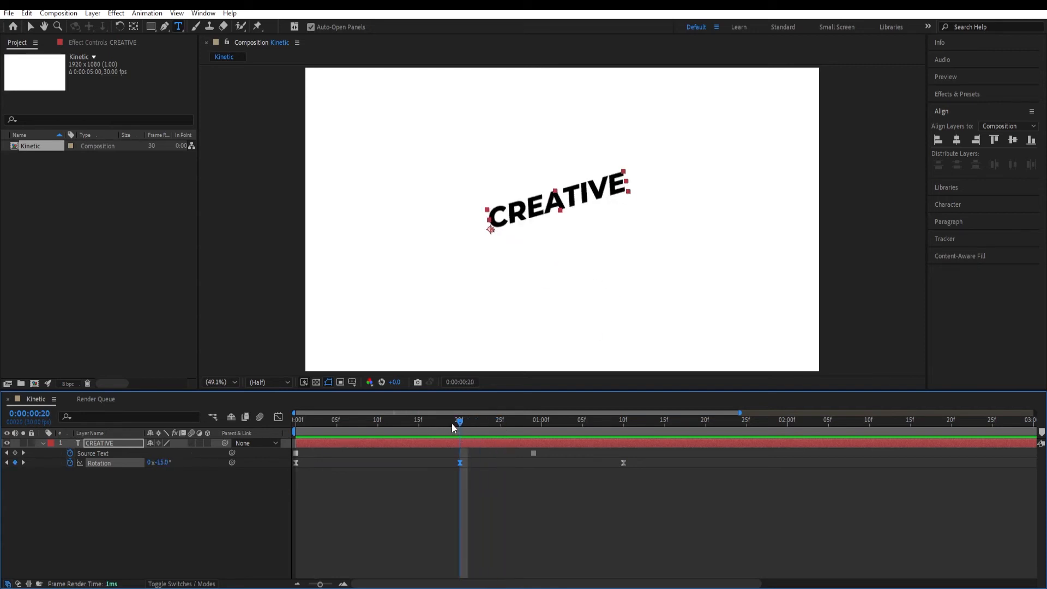
pyautogui.moveTo(451, 424); pyautogui.dragTo(407, 447)
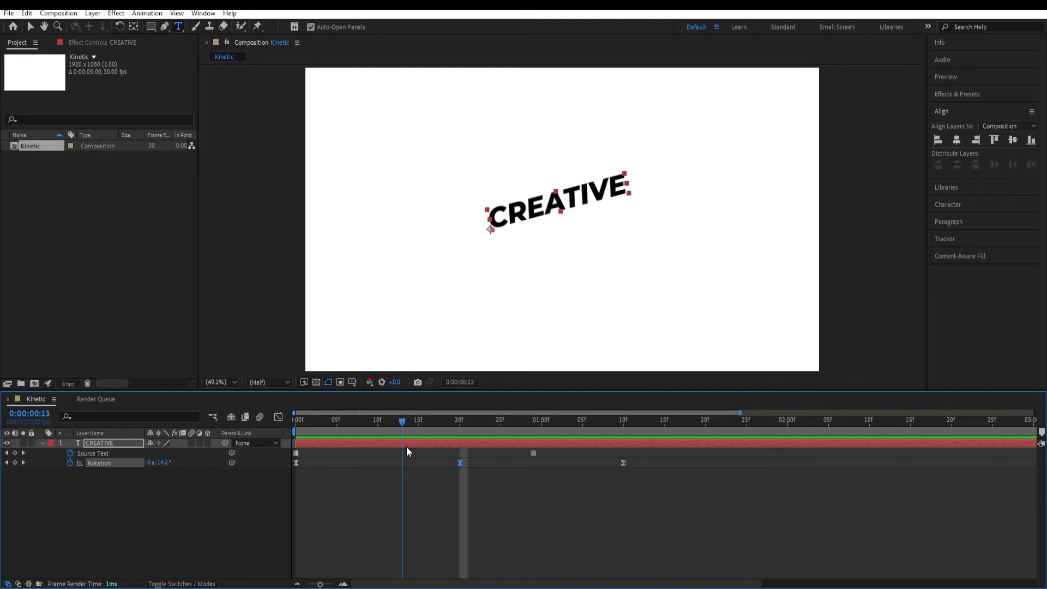
# Enable motion blur for the CREATIVE layer and the composition, comparing a spinning frame with and without the blur.
pyautogui.click(191, 443)
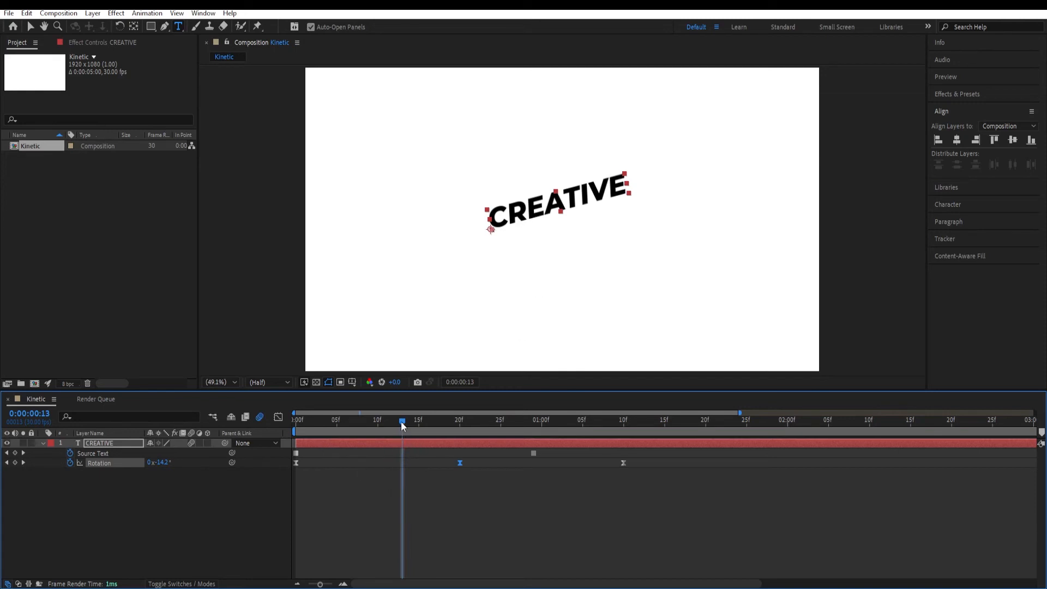
pyautogui.moveTo(401, 421); pyautogui.dragTo(491, 430)
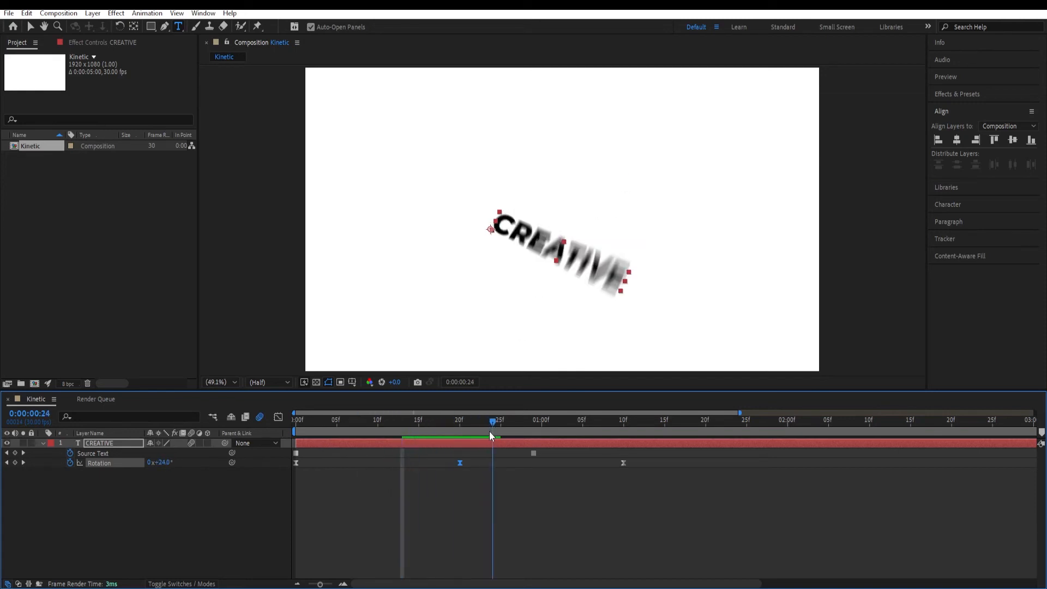
pyautogui.click(191, 443)
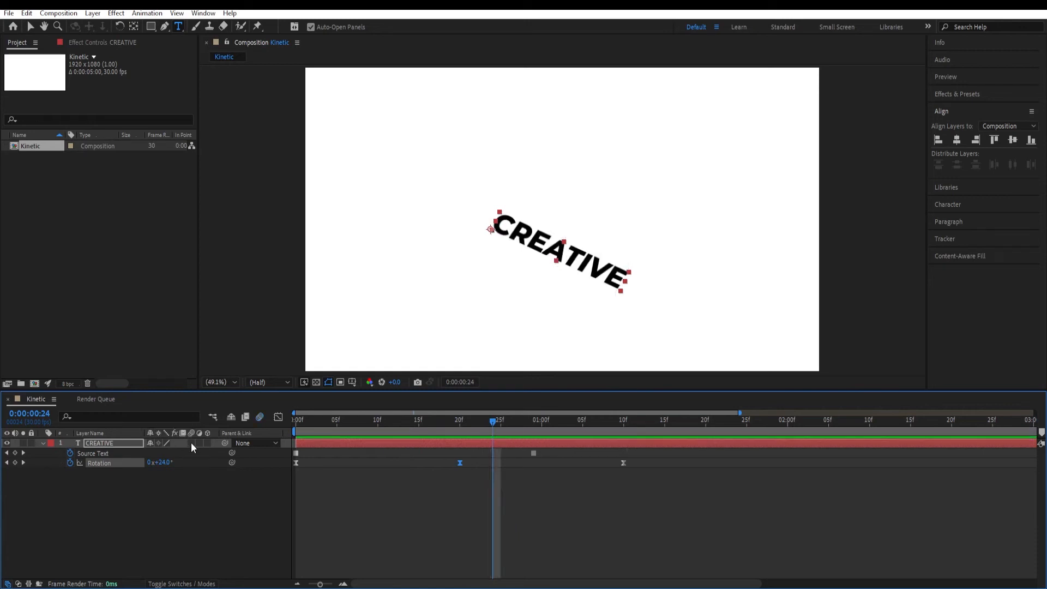
pyautogui.click(191, 443)
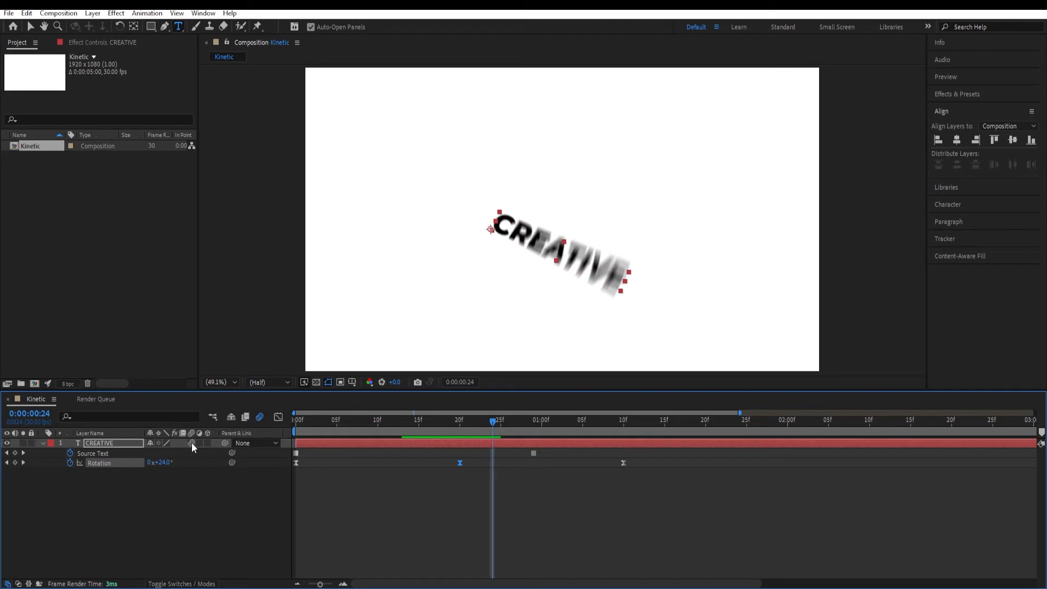
# Play the motion-blurred spin from the start and return to 0:00:00:22.
pyautogui.moveTo(488, 423); pyautogui.dragTo(186, 483)
pyautogui.press('space')
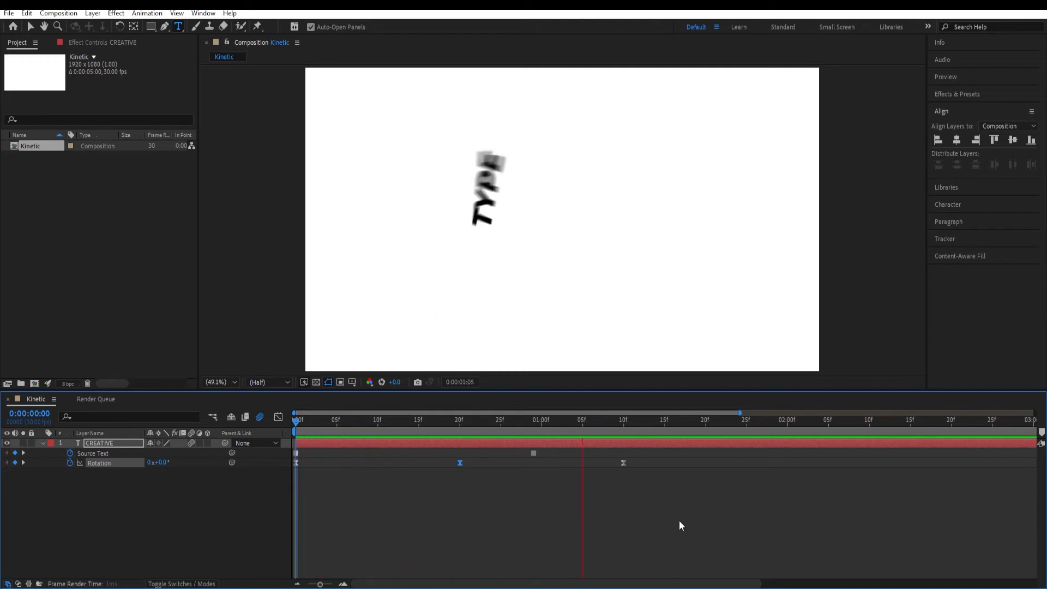
pyautogui.click(721, 430)
pyautogui.moveTo(721, 433); pyautogui.dragTo(474, 476)
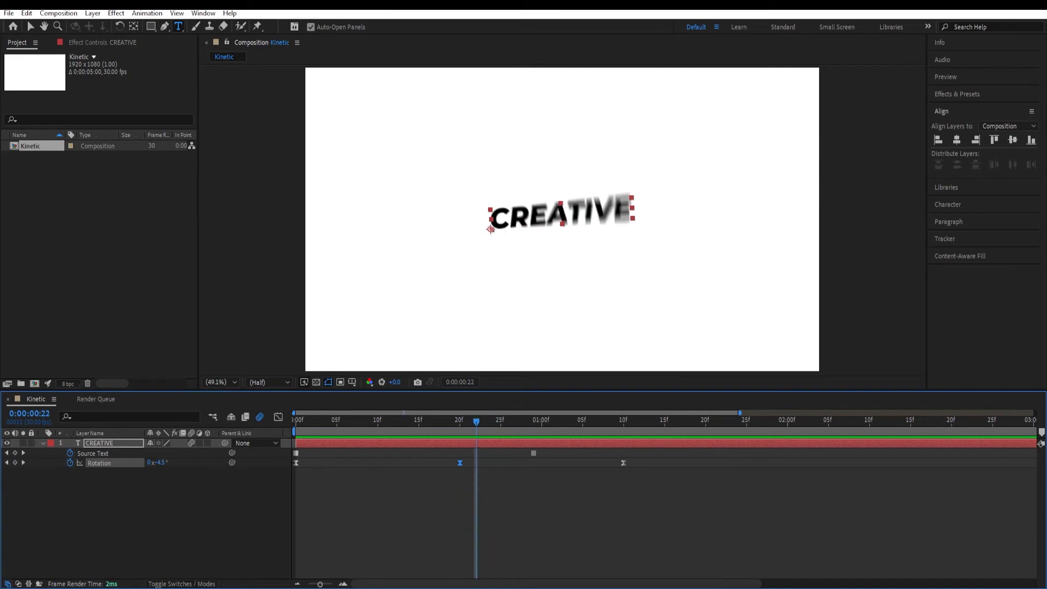
# Find the Gaussian Blur (Legacy) effect, apply it to the CREATIVE layer and add a Blurriness keyframe of 0 at 0:00:00:22.
pyautogui.click(958, 95)
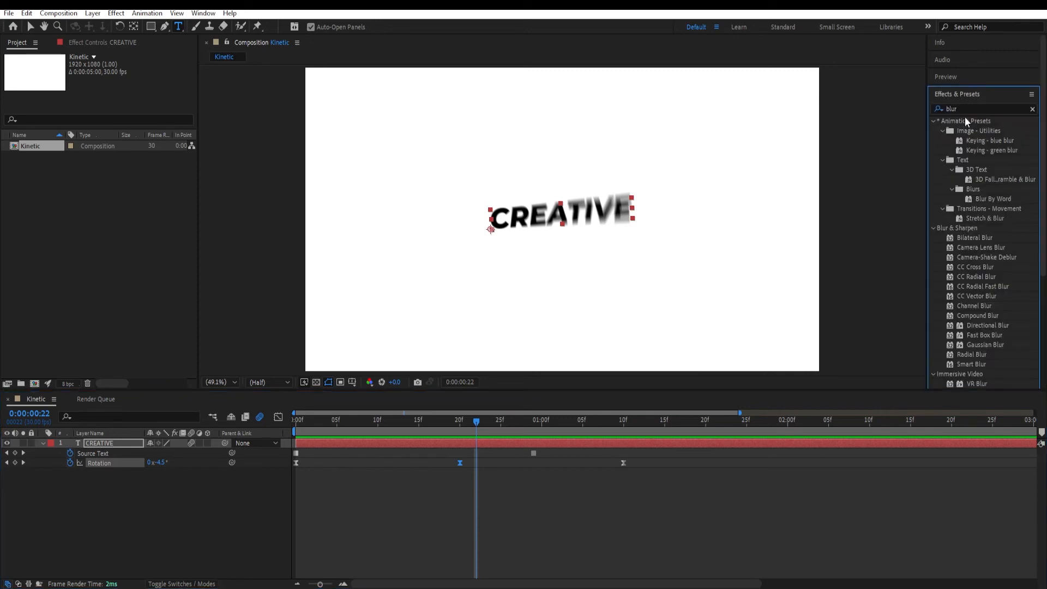
pyautogui.click(947, 108)
pyautogui.click(946, 108)
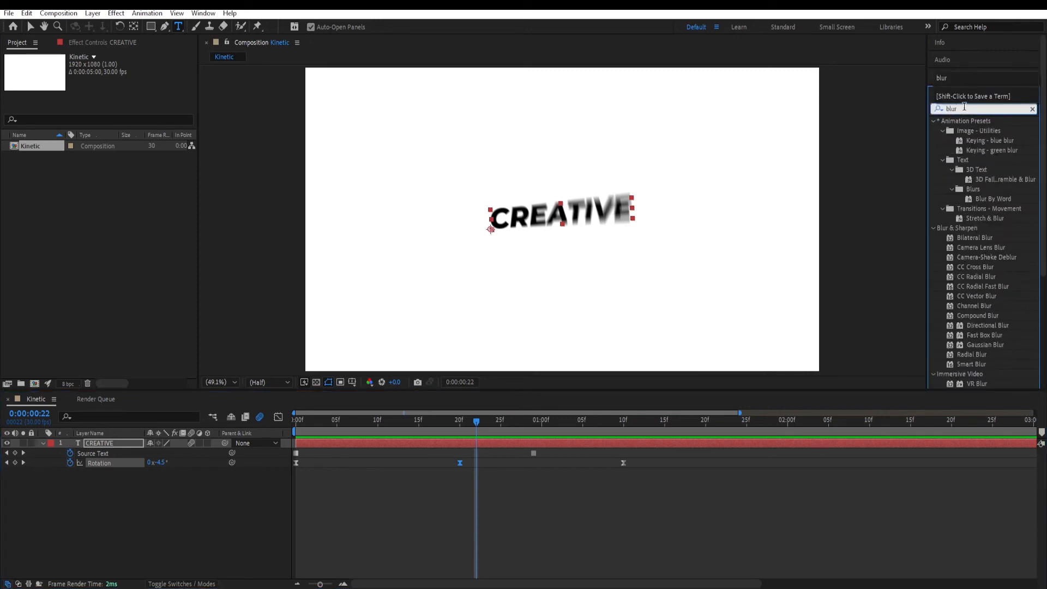
pyautogui.moveTo(964, 108); pyautogui.dragTo(901, 115)
pyautogui.write('gaus')
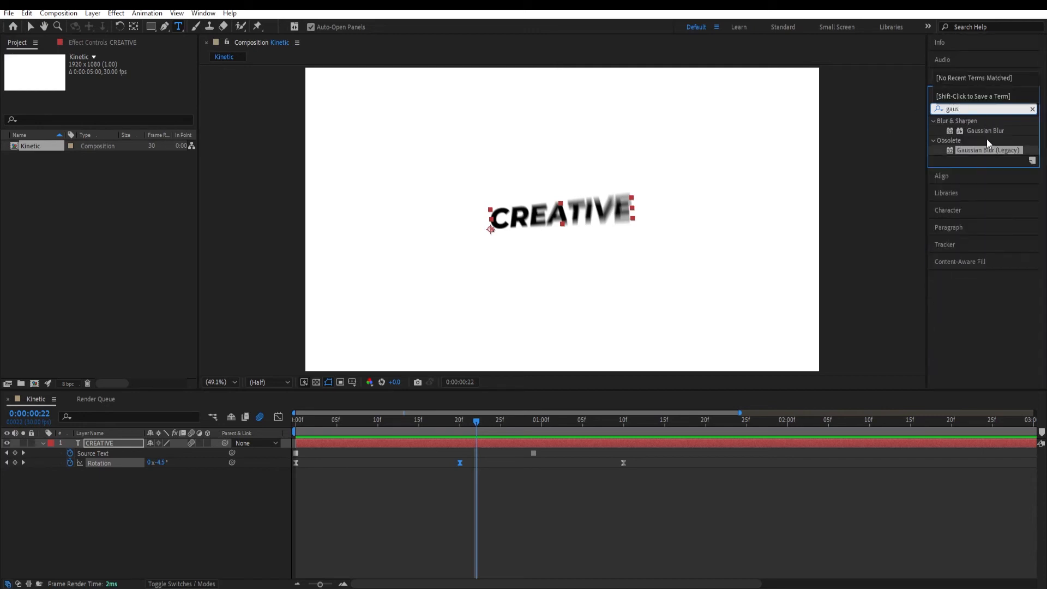
pyautogui.click(978, 149)
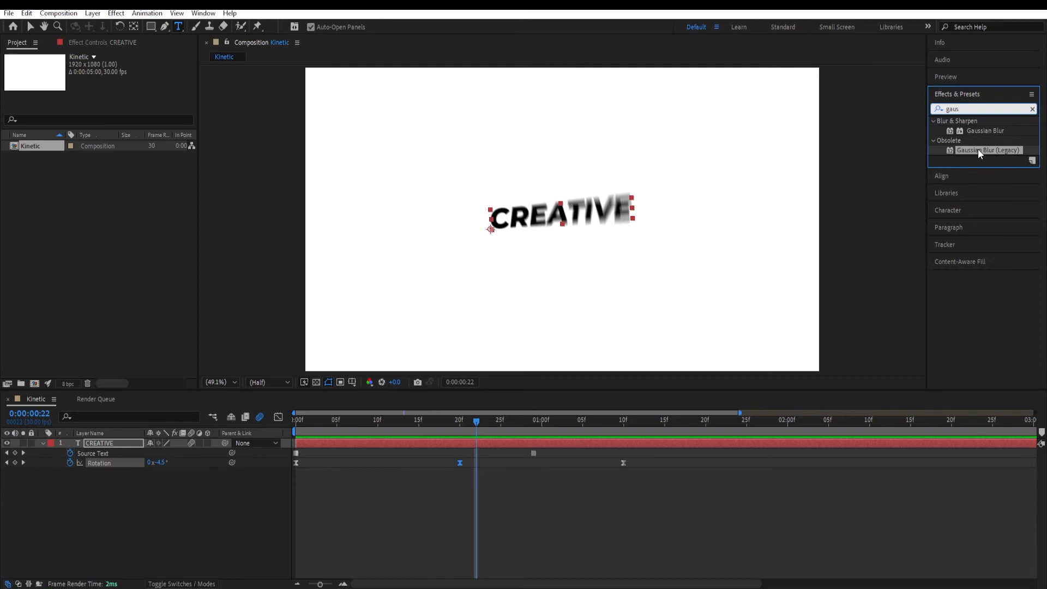
pyautogui.doubleClick(977, 149)
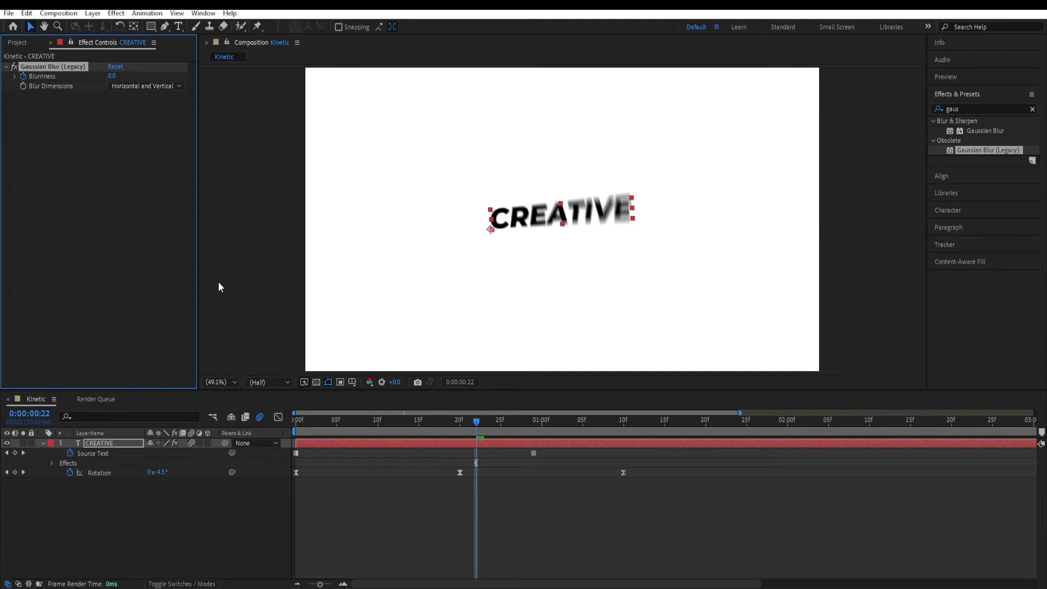
# Set the Gaussian Blur's Blurriness to 30 at 0:00:00:26.
pyautogui.moveTo(479, 423); pyautogui.dragTo(509, 425)
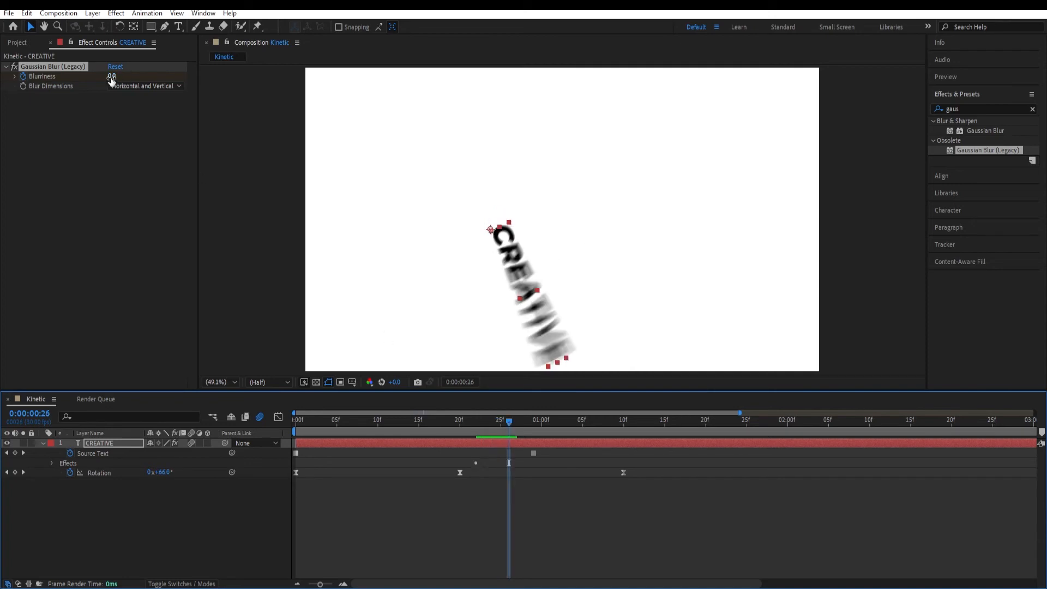
pyautogui.moveTo(111, 77); pyautogui.dragTo(297, 101)
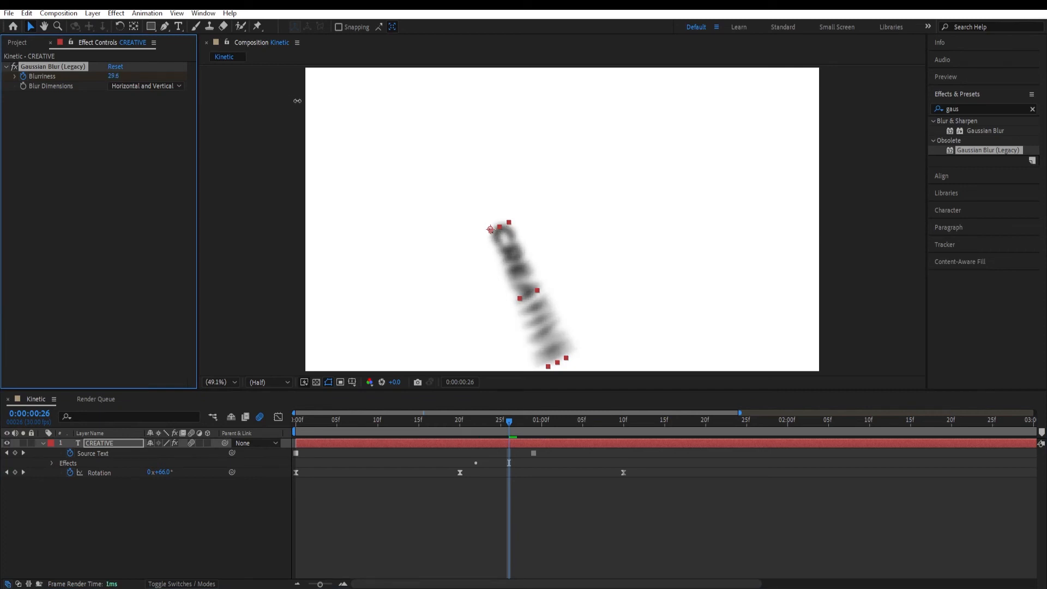
pyautogui.click(113, 76)
pyautogui.write('30')
pyautogui.press('Return')
# Set Blurriness back to 0 at 0:00:01:02 and play the animation from the start.
pyautogui.moveTo(511, 426); pyautogui.dragTo(555, 431)
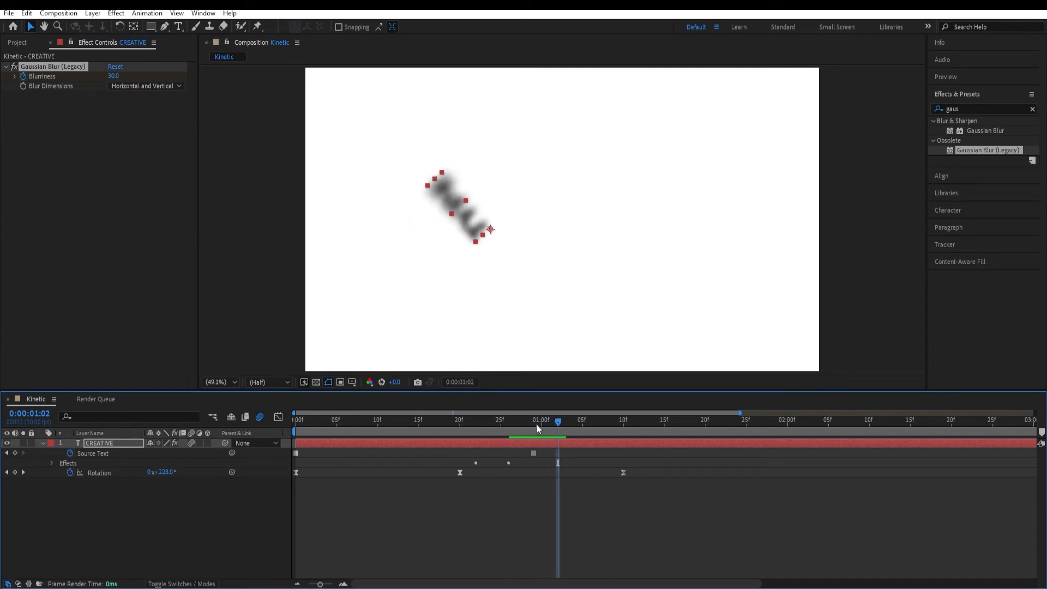
pyautogui.click(113, 75)
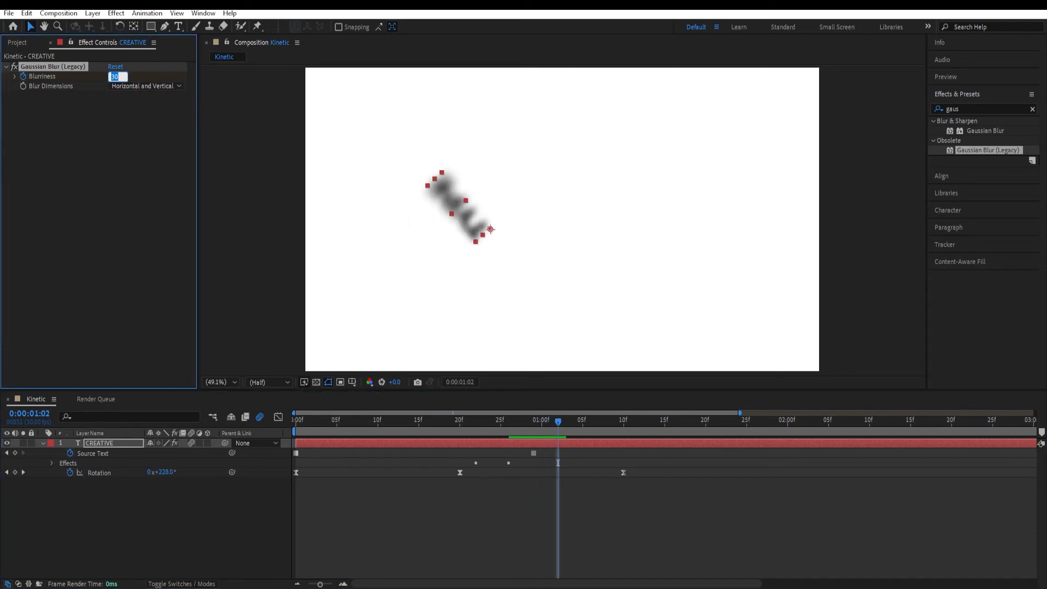
pyautogui.write('0')
pyautogui.press('Return')
pyautogui.moveTo(558, 427); pyautogui.dragTo(290, 456)
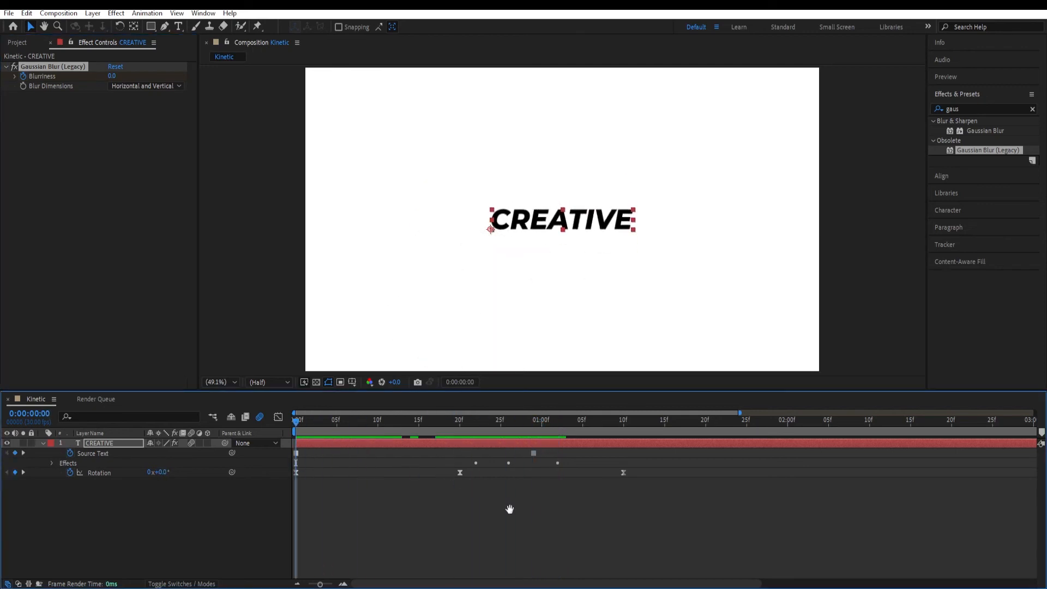
pyautogui.press('space')
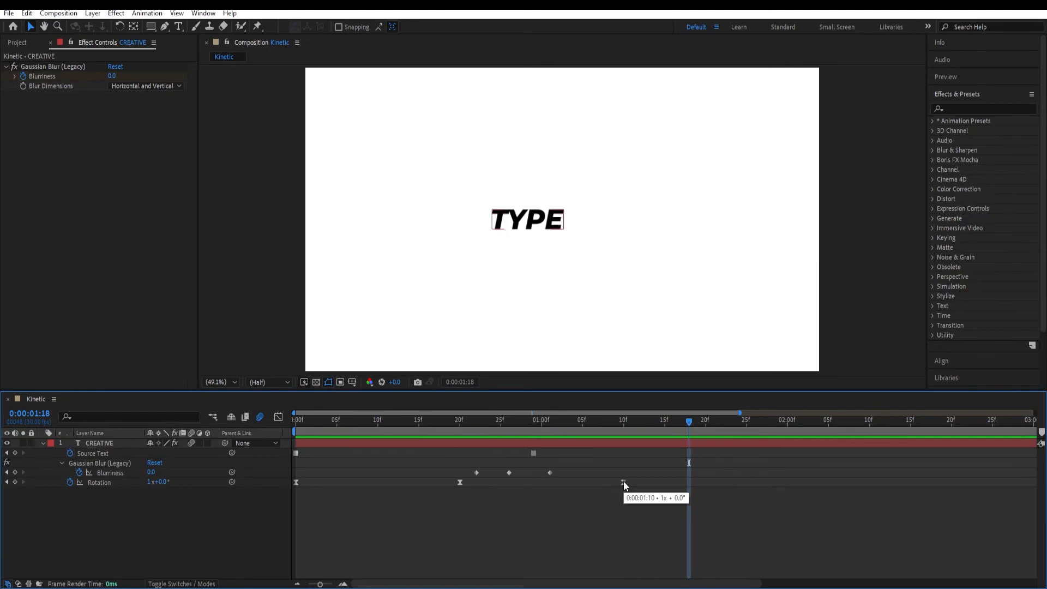
# Move the last Rotation keyframe to 0:00:01:03 and the last Blurriness keyframe to 0:00:00:29.
pyautogui.moveTo(622, 482); pyautogui.dragTo(567, 486)
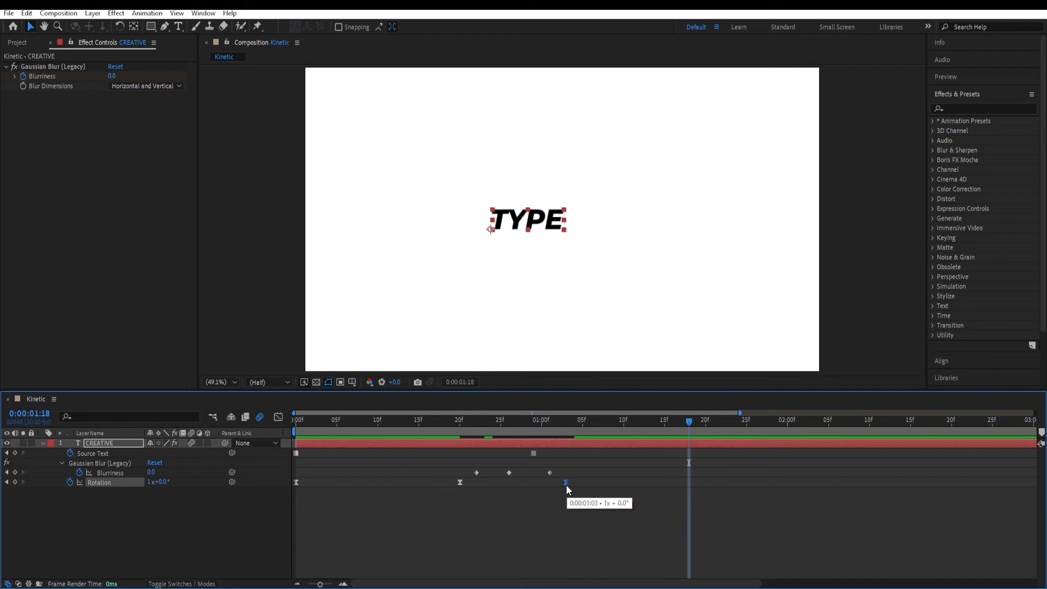
pyautogui.moveTo(689, 430); pyautogui.dragTo(250, 448)
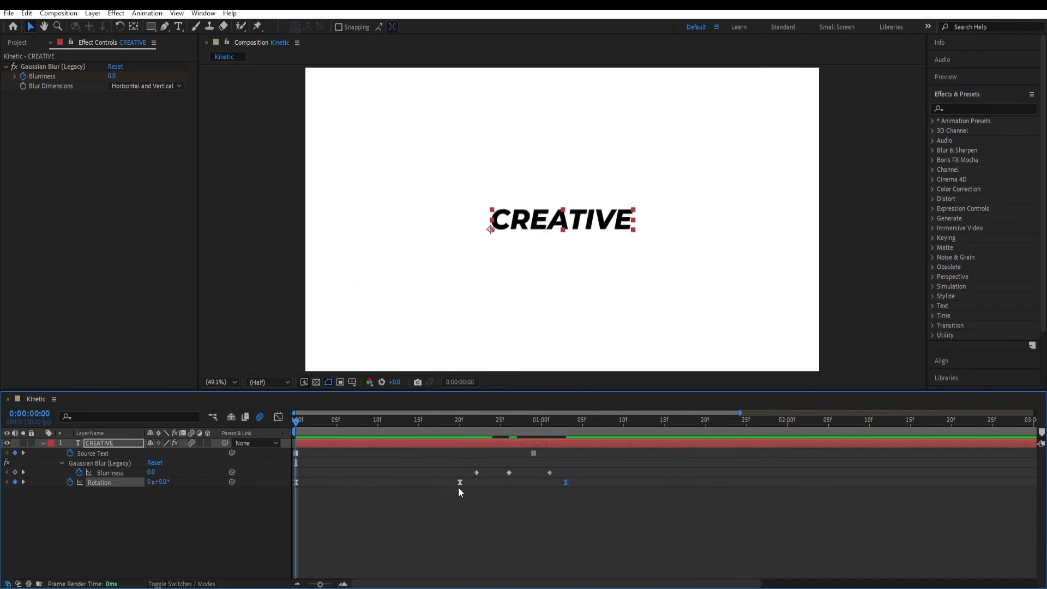
pyautogui.moveTo(549, 473); pyautogui.dragTo(535, 473)
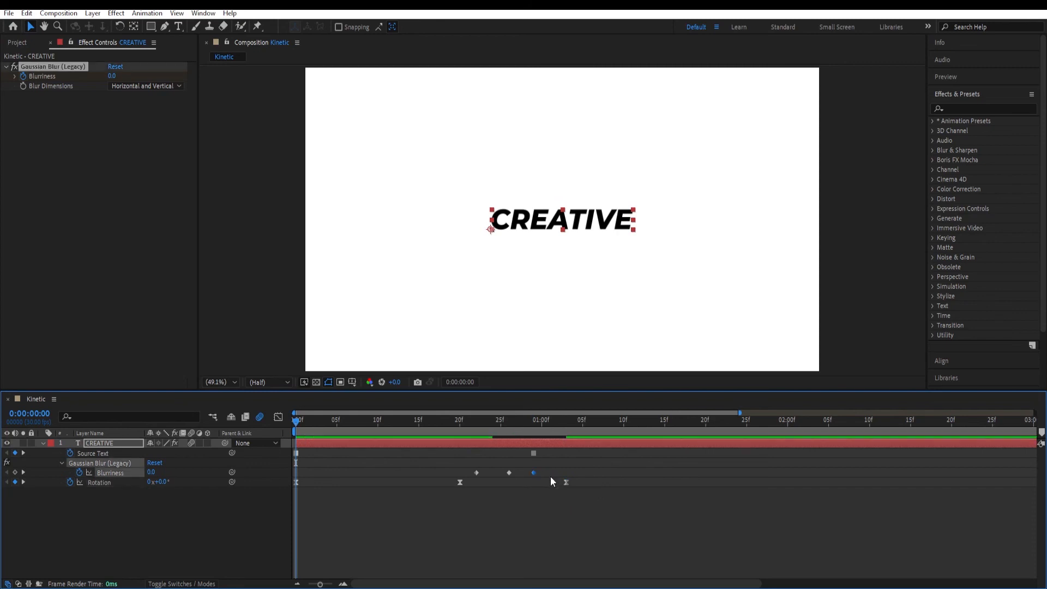
# Play the retimed spin from the start and scrub to 0:00:01:09.
pyautogui.press('space')
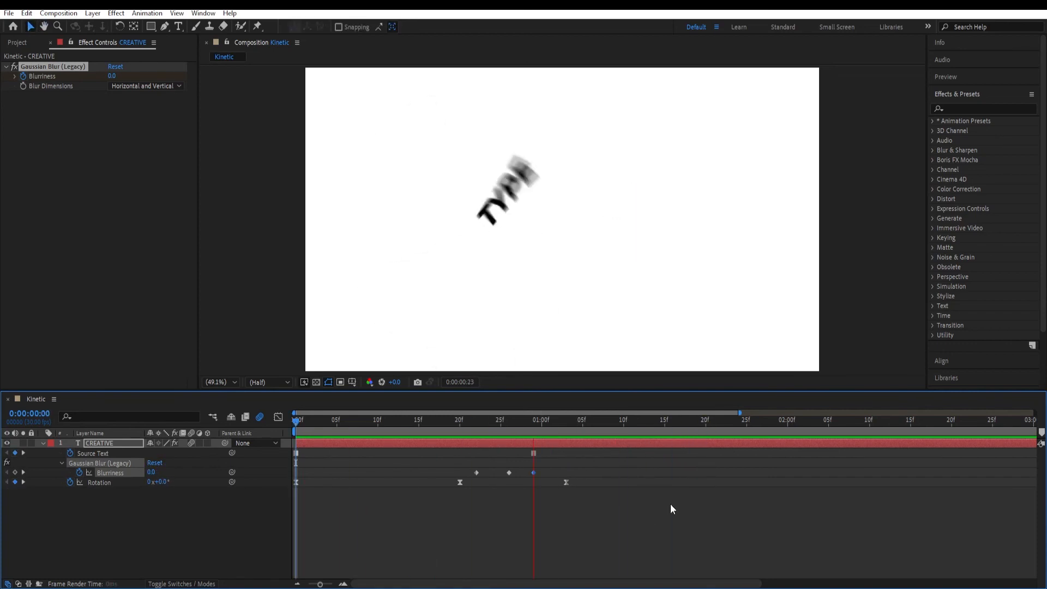
pyautogui.press('space')
pyautogui.moveTo(652, 427); pyautogui.dragTo(615, 429)
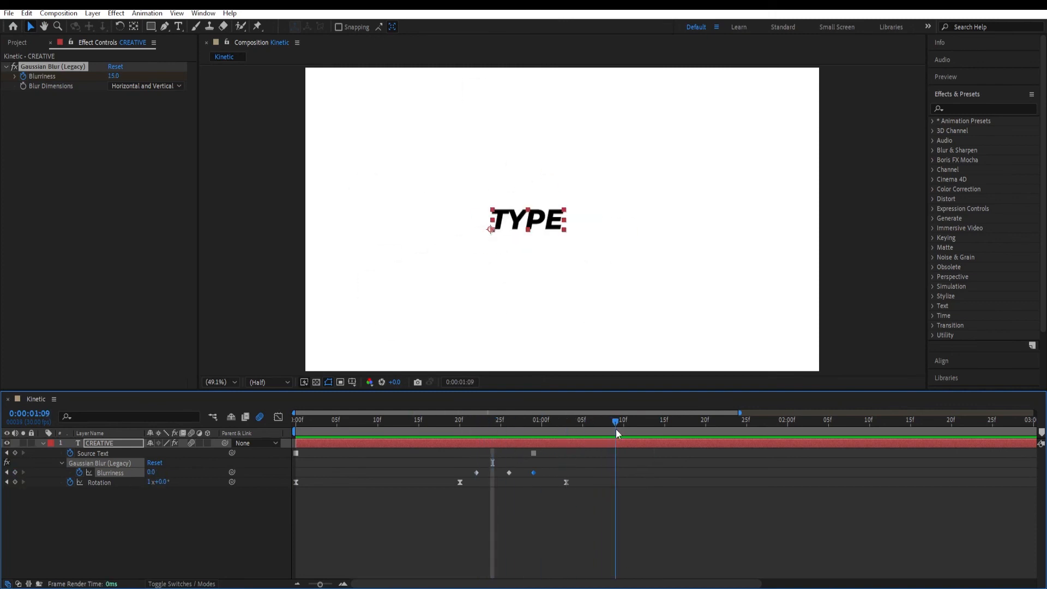
# Move the TYPE text into the right half of the frame, duplicate its layer and place the copy in the left half.
pyautogui.click(43, 444)
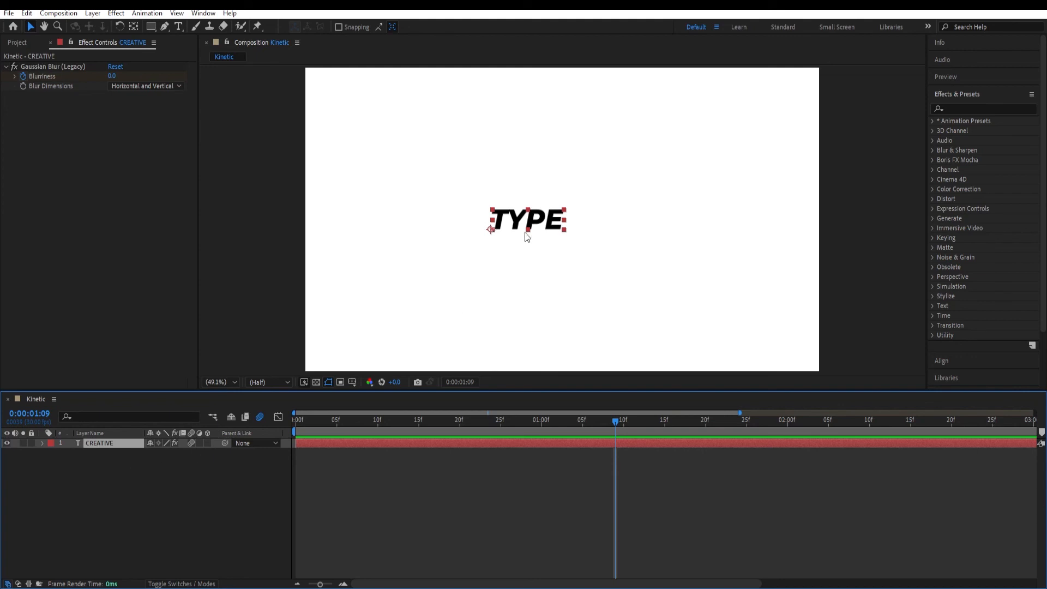
pyautogui.moveTo(529, 221); pyautogui.dragTo(670, 221)
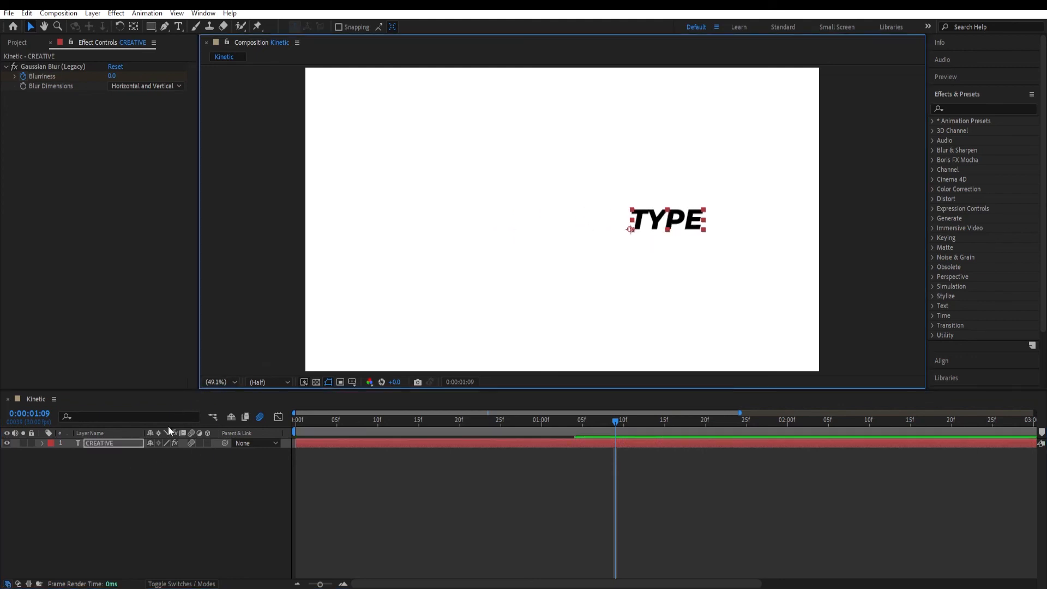
pyautogui.hotkey('ctrl', 'd')
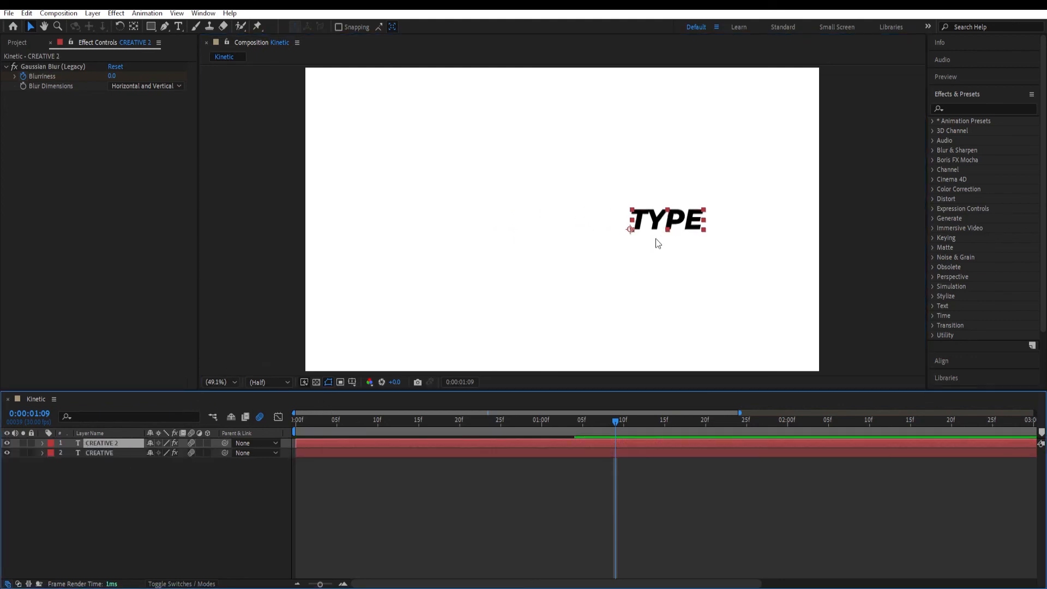
pyautogui.moveTo(656, 238); pyautogui.dragTo(446, 234)
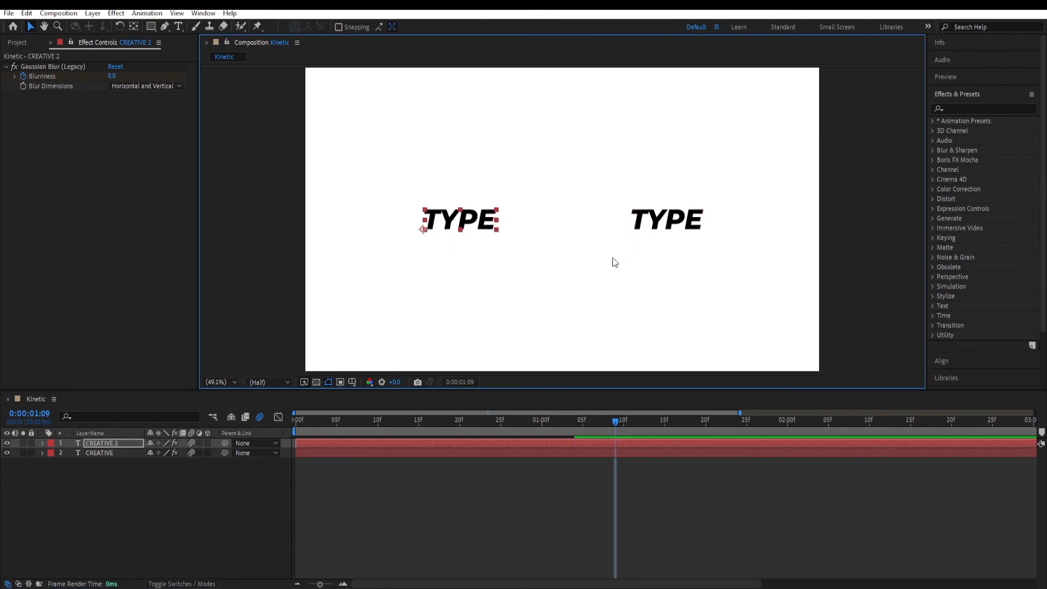
# Reveal the keyframes of the duplicated layer CREATIVE 2 and delete its three Gaussian Blur Blurriness keyframes.
pyautogui.click(117, 444)
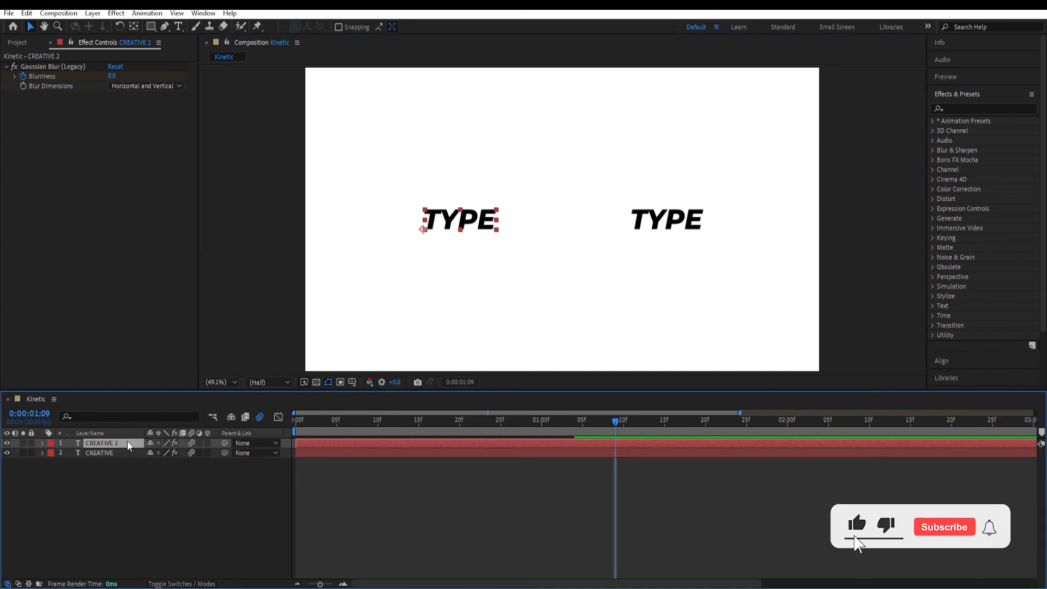
pyautogui.press('u')
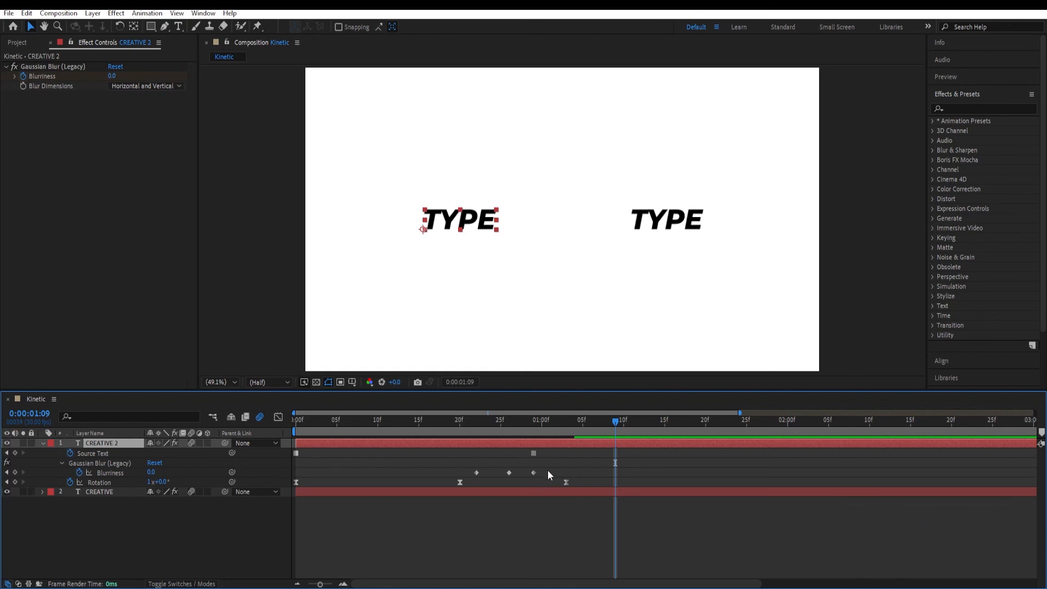
pyautogui.moveTo(548, 470); pyautogui.dragTo(472, 478)
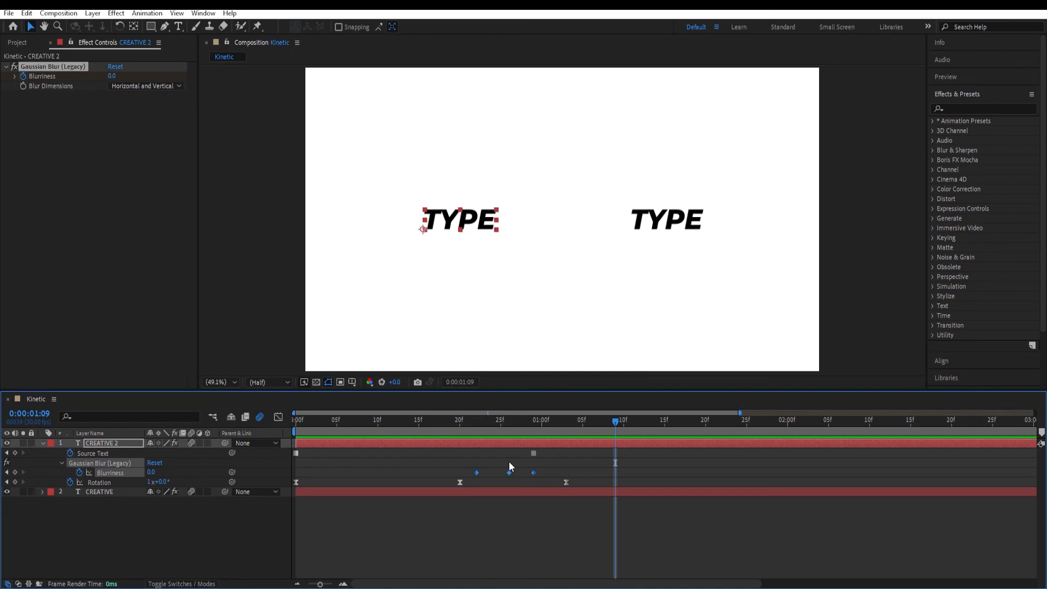
pyautogui.press('Delete')
# Convert the three eased Rotation keyframes of CREATIVE 2 to linear and switch off the layer's motion blur.
pyautogui.moveTo(297, 483)
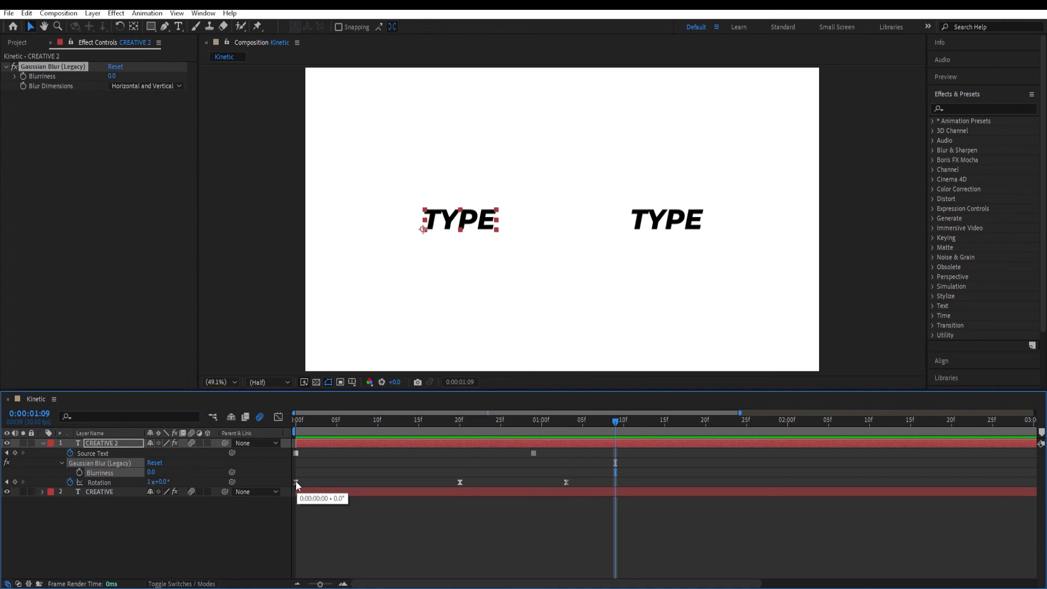
pyautogui.click(296, 483)
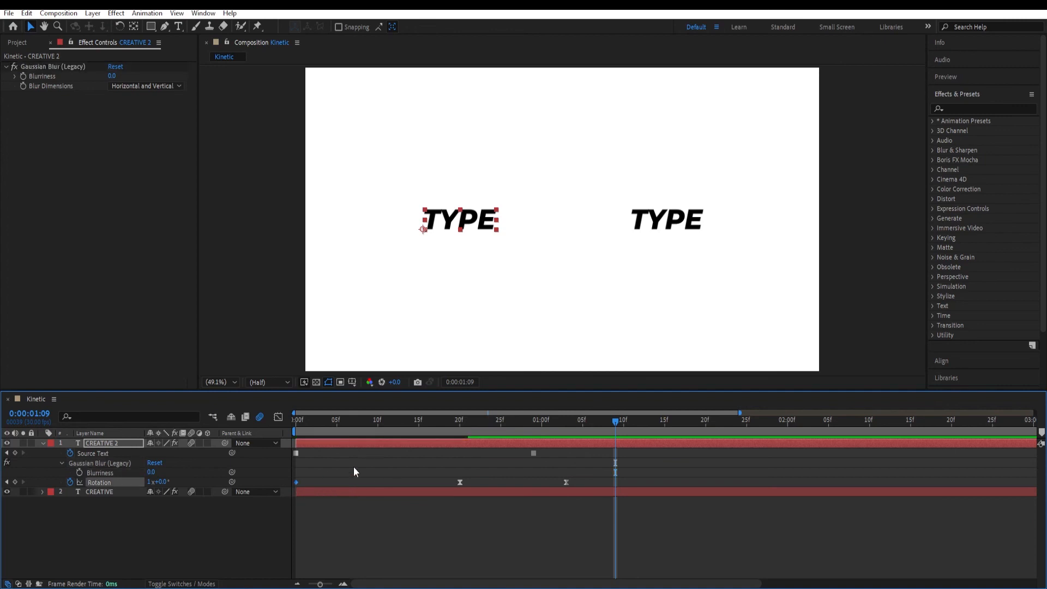
pyautogui.click(459, 482)
# Play both spins from the start, end the work area at 0:00:01:20 and replay the shortened range.
pyautogui.moveTo(617, 423); pyautogui.dragTo(286, 432)
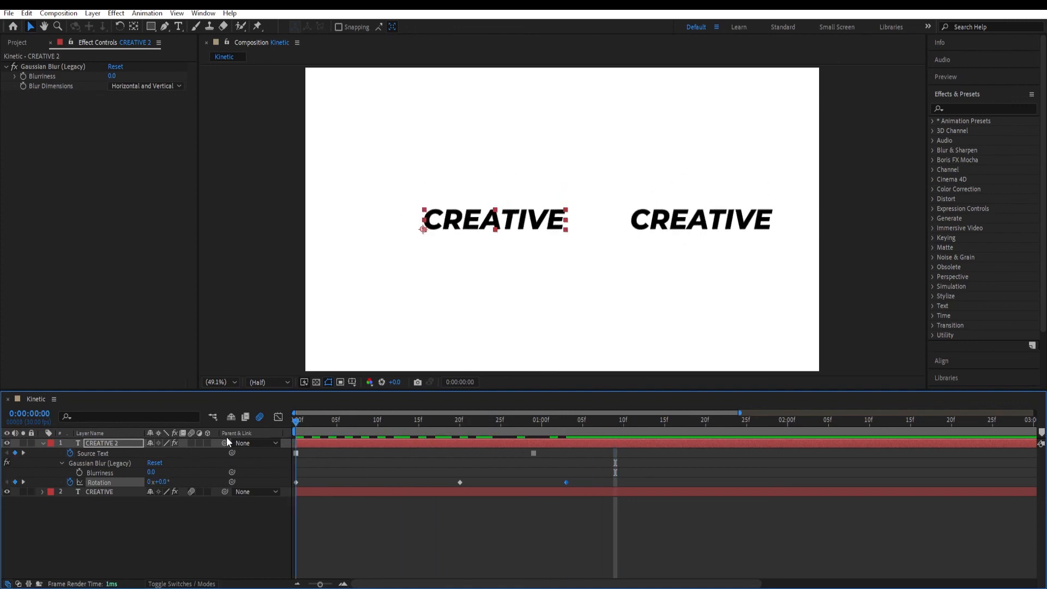
pyautogui.press('space')
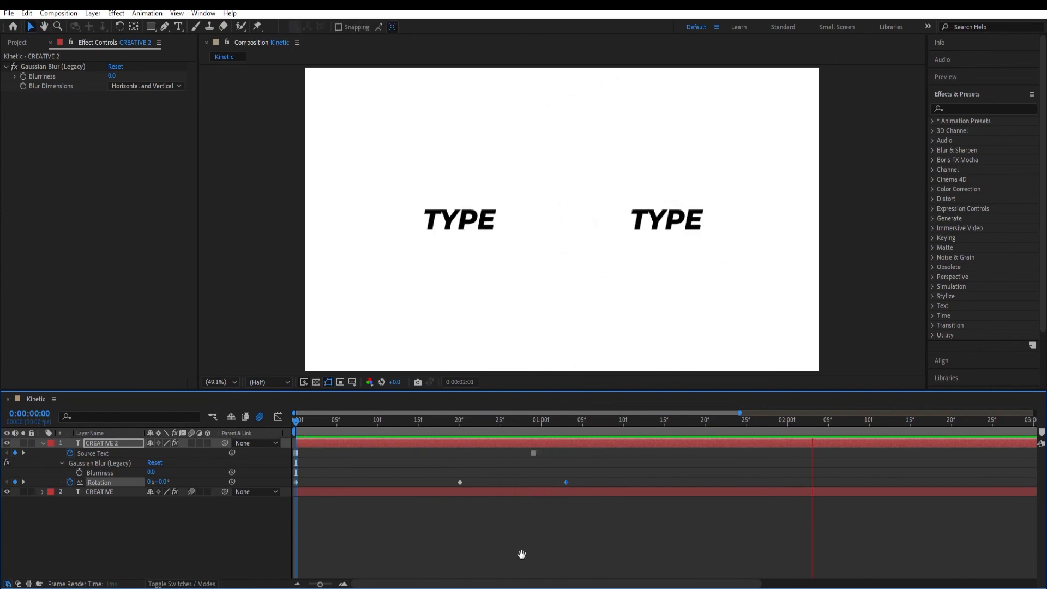
pyautogui.moveTo(347, 427); pyautogui.dragTo(705, 426)
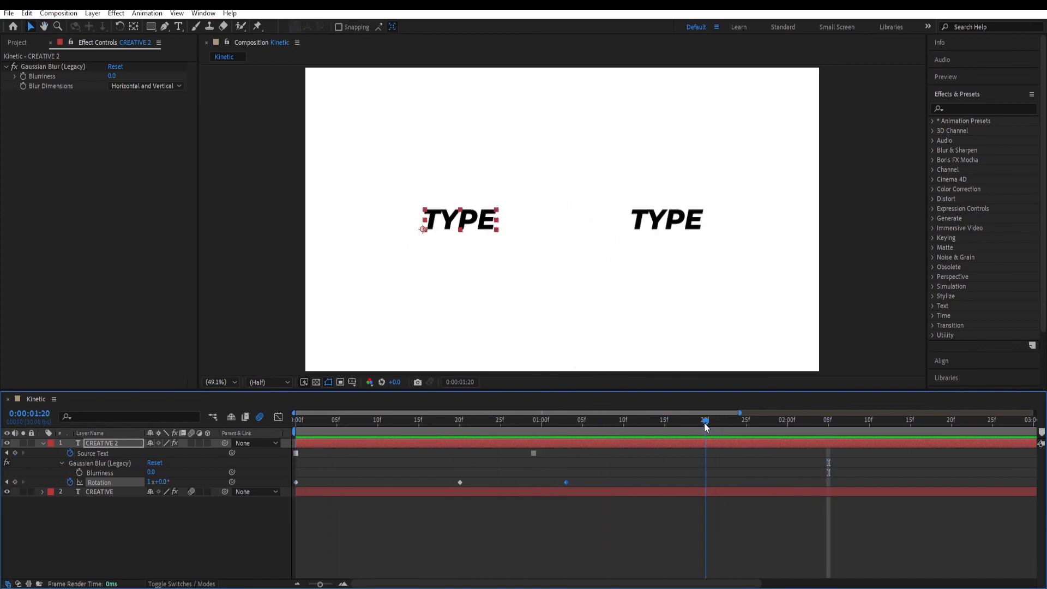
pyautogui.press('n')
pyautogui.press('space')
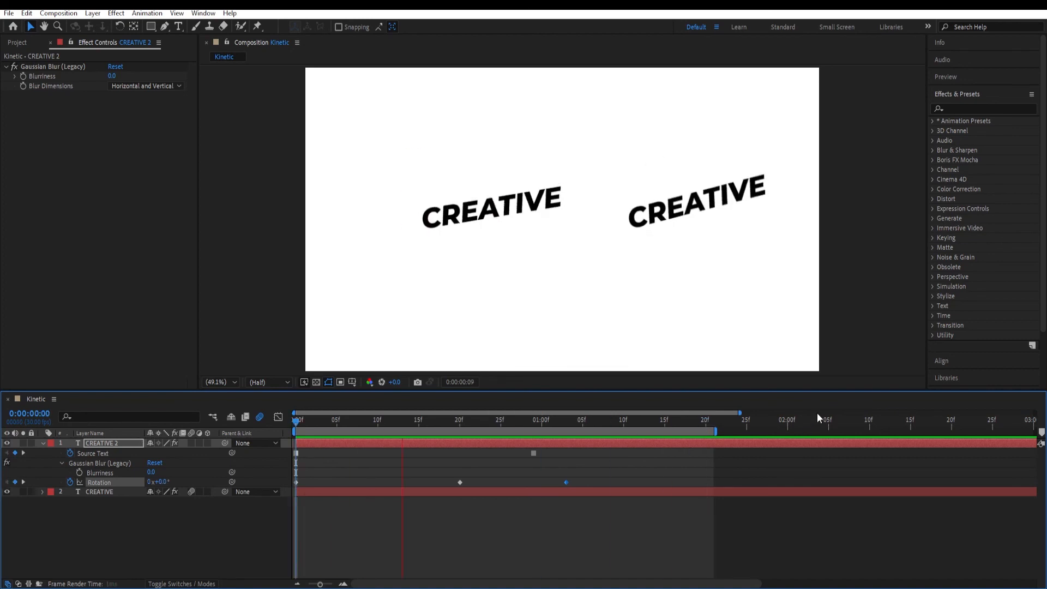